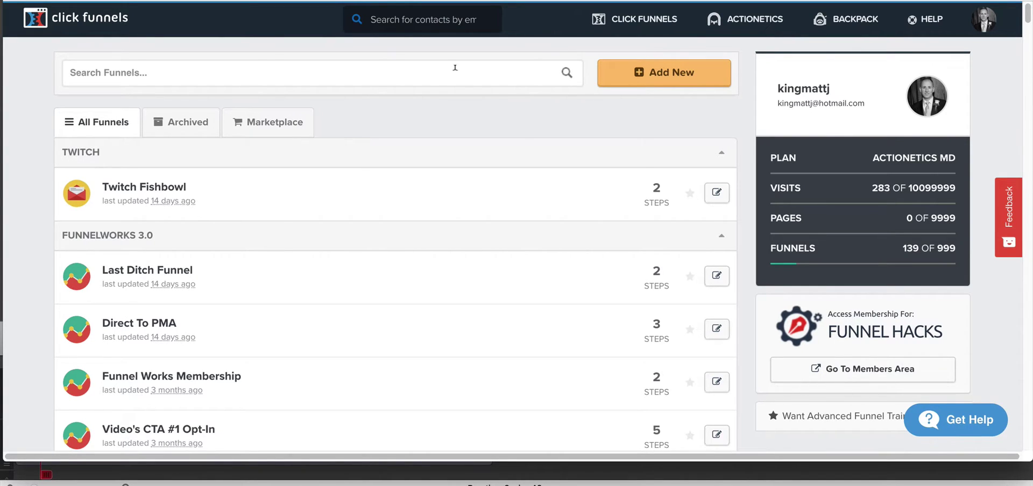
- Start a new funnel in the Classic Funnel Builder with the Host Webinar goal and the Live Webinar type
mouse_move(592, 47)
mouse_move(597, 32)
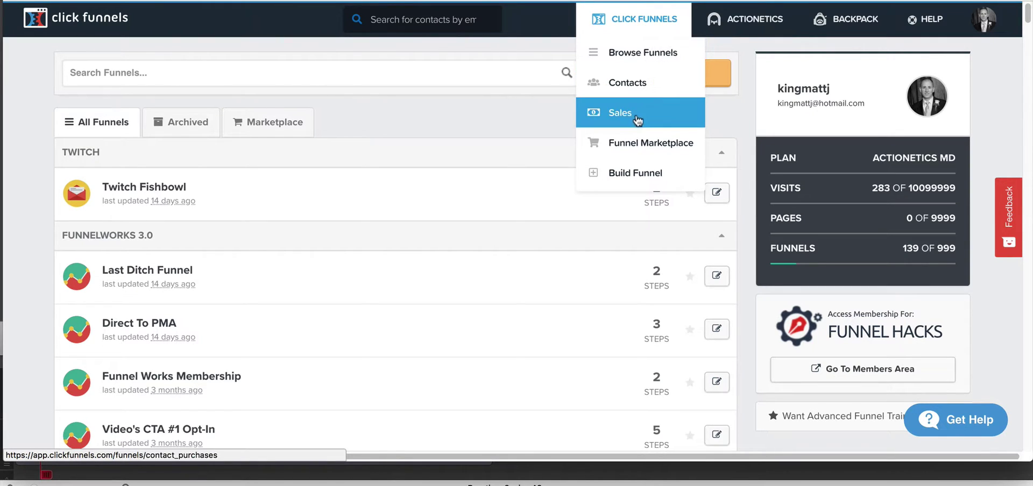
click(639, 179)
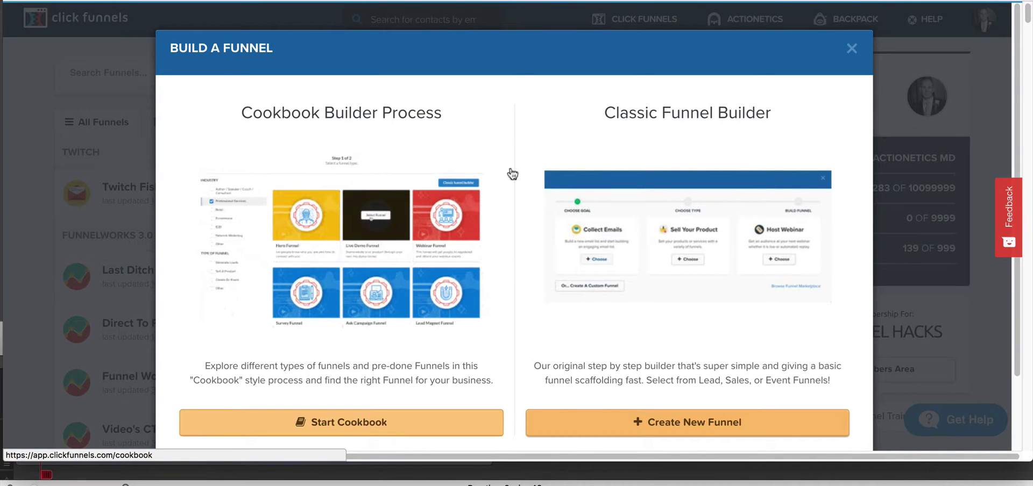
click(687, 420)
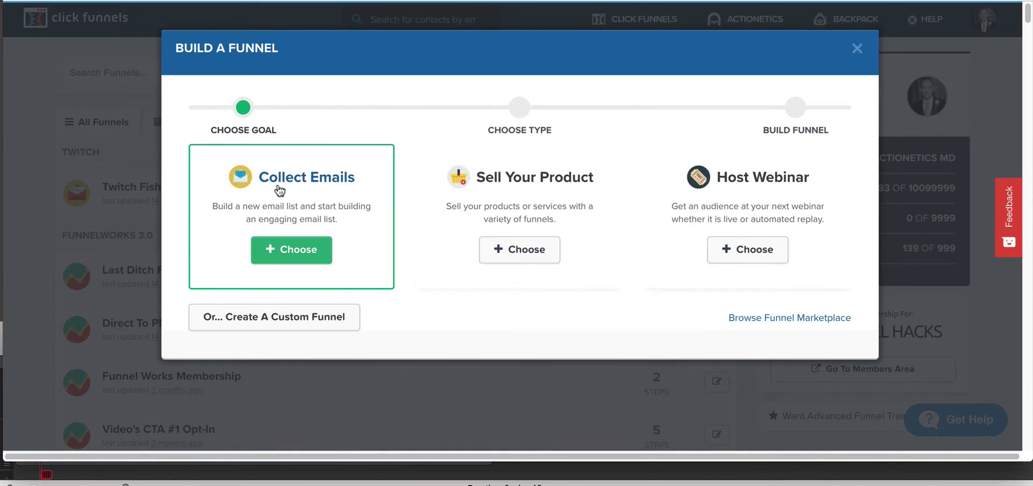
click(749, 249)
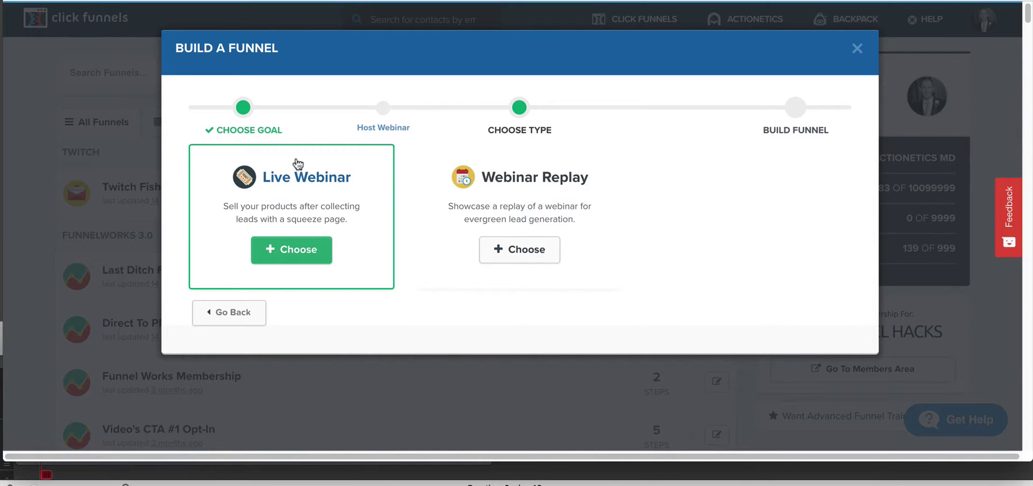
click(291, 249)
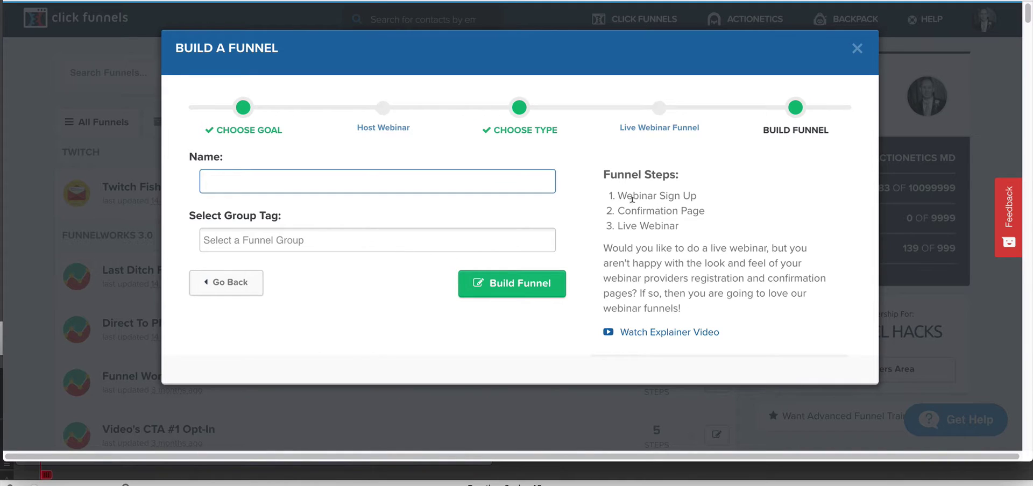
- Name the funnel "Live Webinar Test Funnel", assign the TESTING group tag and build it
drag(631, 210, 698, 210)
drag(614, 227, 685, 227)
click(326, 177)
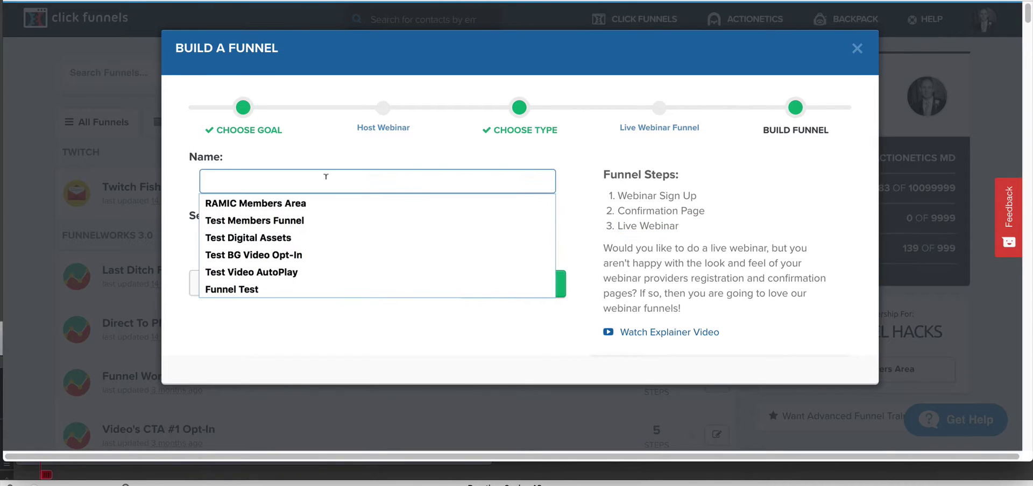
text(Live Webinar Test Funnel)
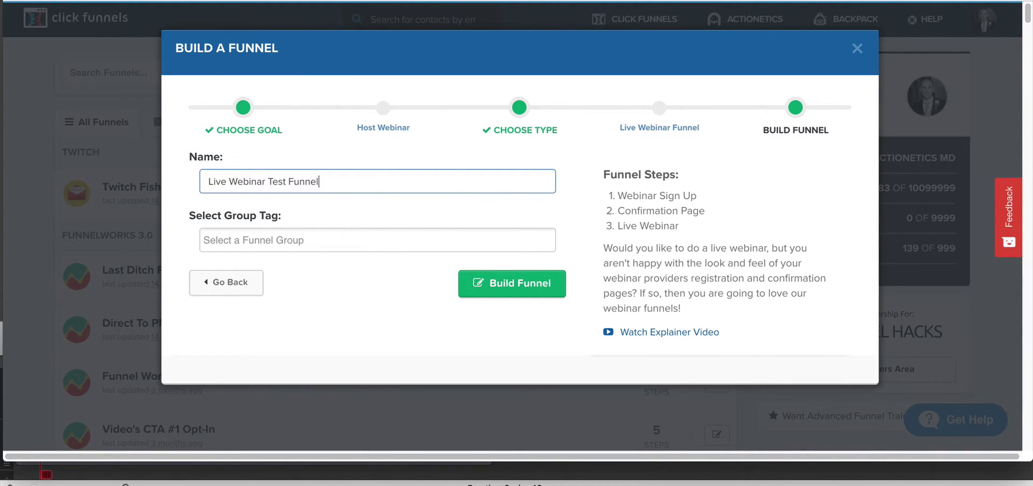
click(297, 241)
text(test)
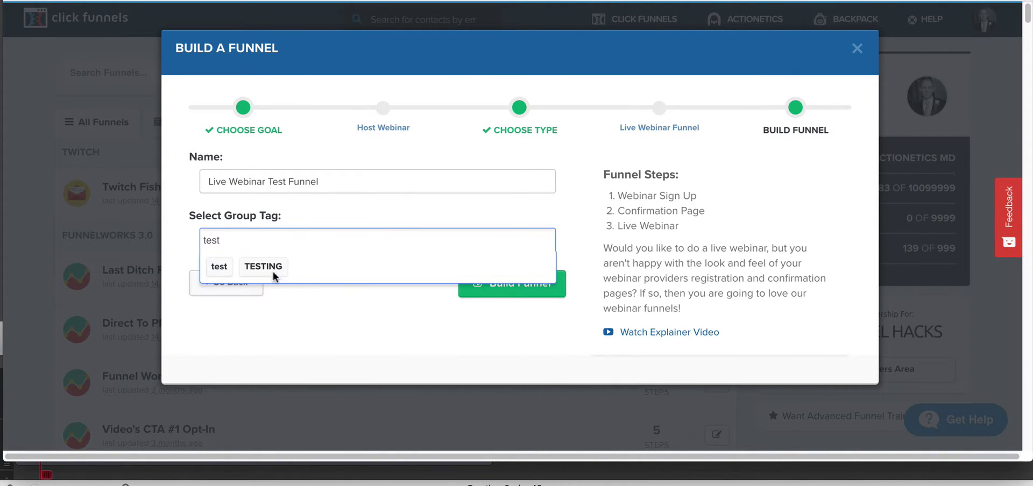
click(271, 267)
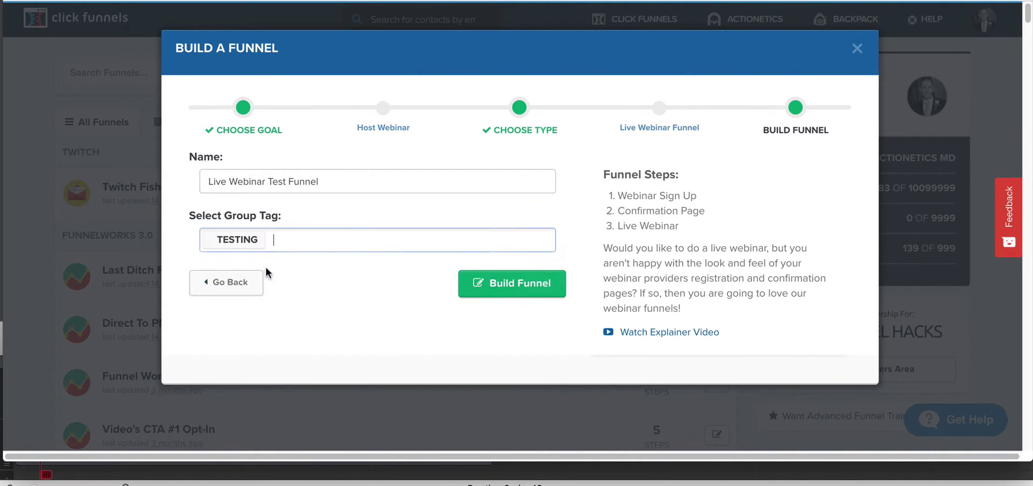
click(511, 284)
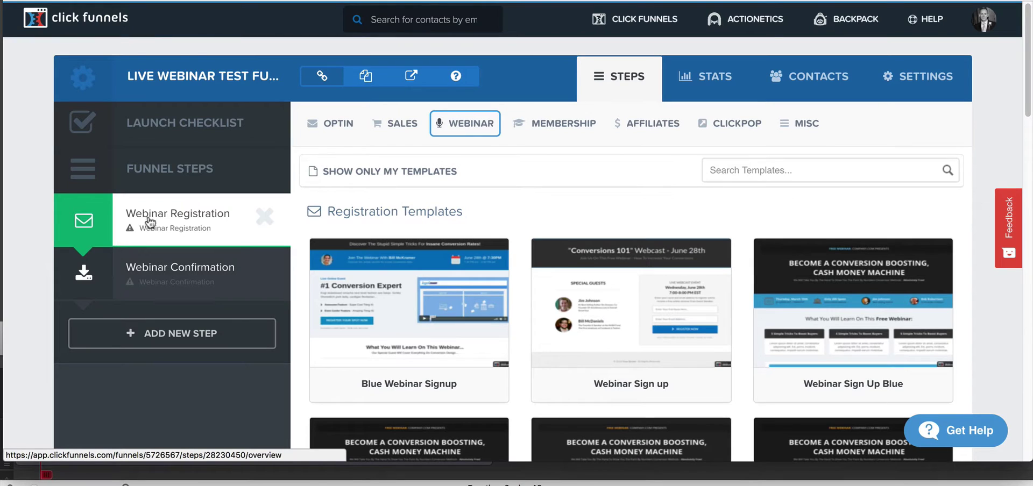
- Open the account's API integrations and bring up the list of services for a new integration
click(984, 19)
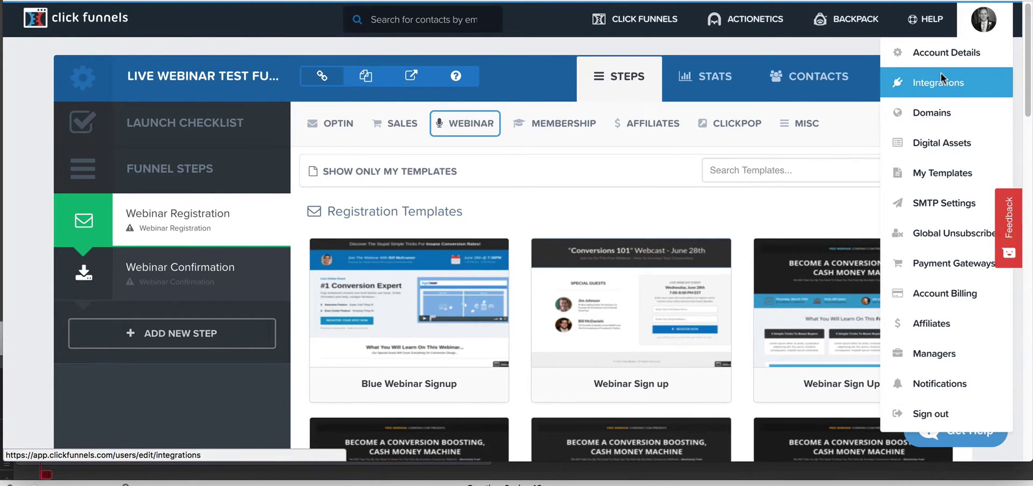
click(941, 80)
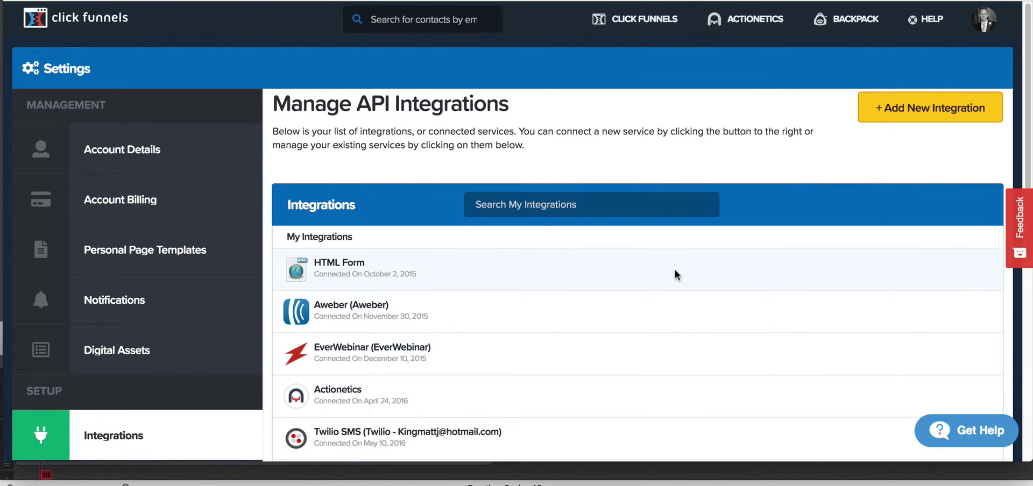
click(920, 102)
- Examine the webinar services available for integration, including EverWebinar, the WebinarJam variants, Zoom, GoToWebinar and GoToWebinar Form
scroll(582, 258, down, 3)
scroll(484, 242, down, 5)
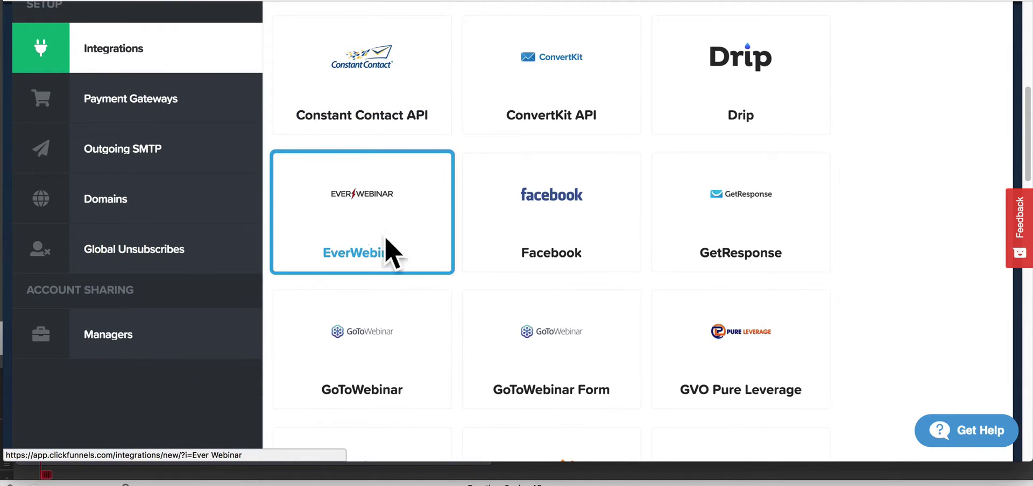
scroll(659, 117, down, 2)
scroll(662, 120, down, 10)
scroll(662, 120, down, 3)
scroll(661, 120, up, 2)
scroll(662, 119, down, 11)
scroll(662, 120, down, 1)
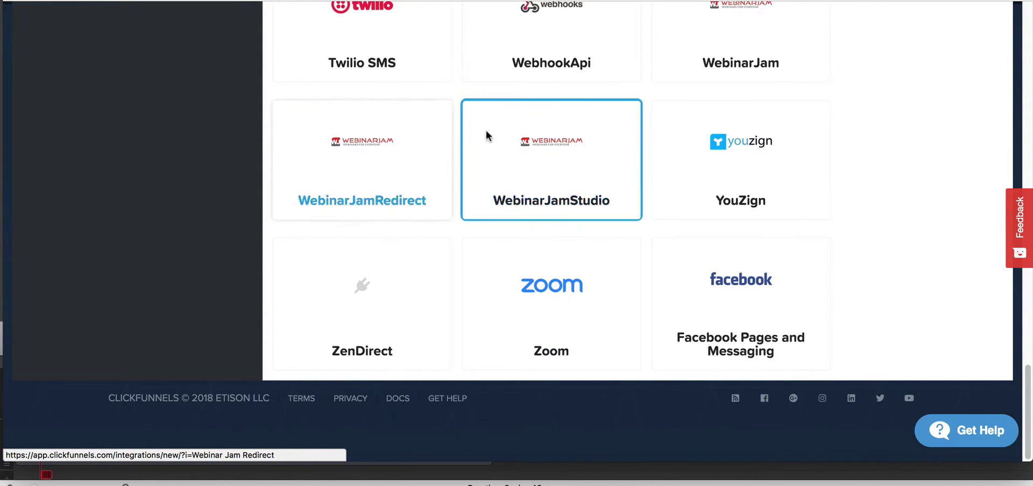
scroll(611, 227, up, 1)
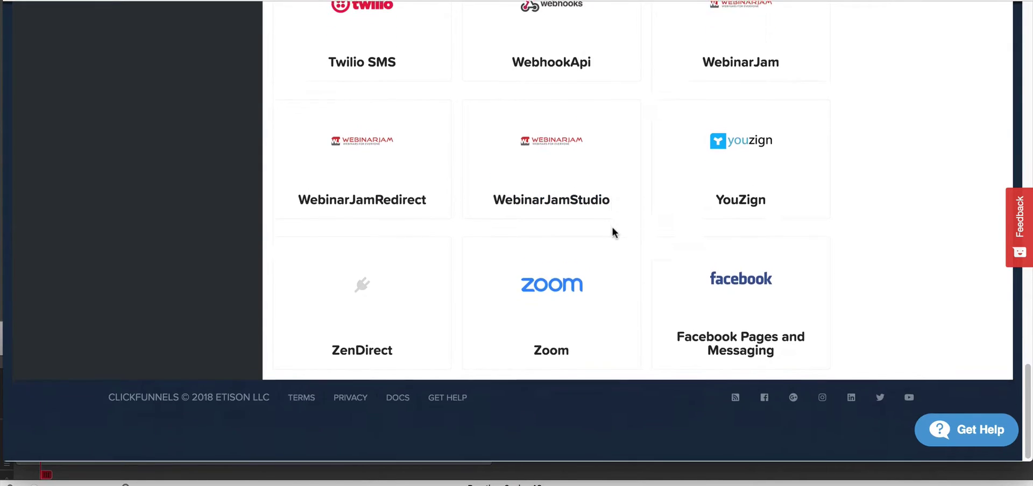
scroll(611, 229, up, 5)
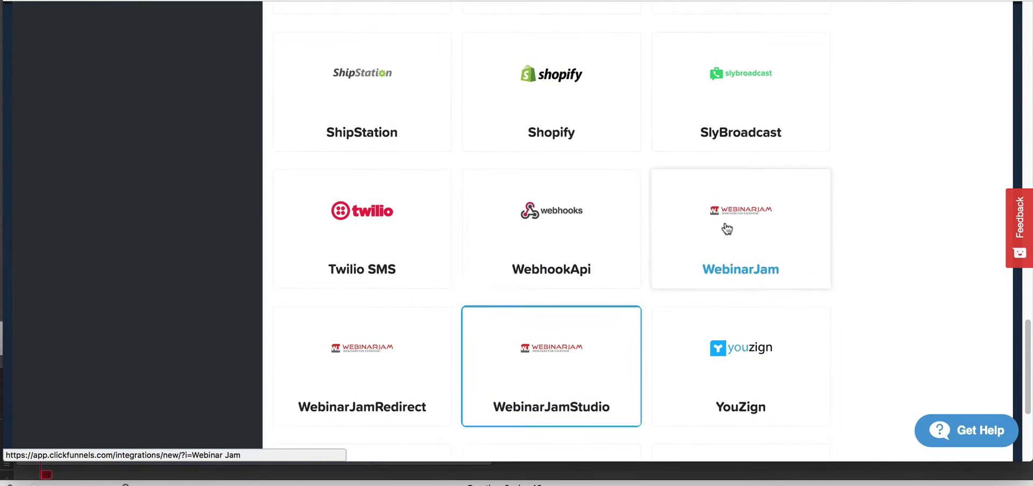
click(721, 263)
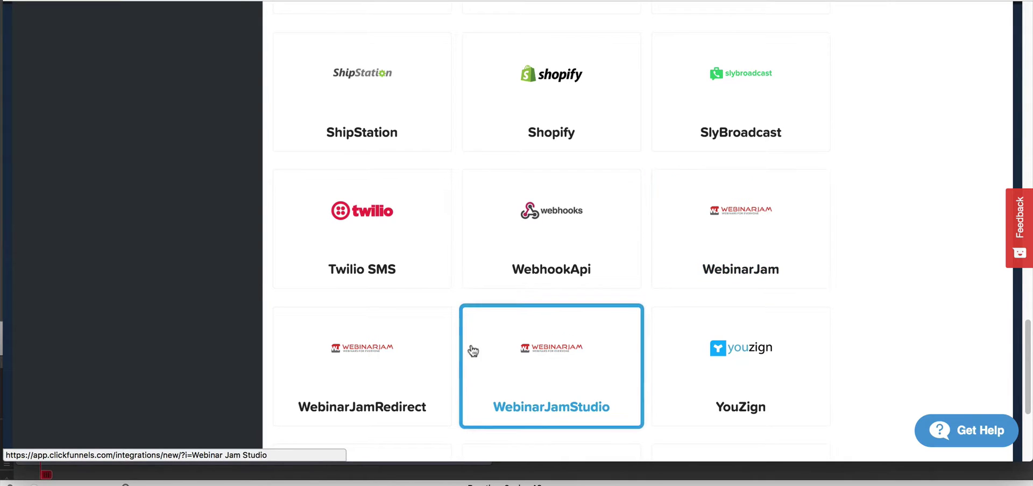
scroll(686, 272, up, 1)
scroll(686, 272, up, 6)
scroll(686, 272, up, 6)
scroll(685, 272, up, 7)
scroll(686, 272, up, 1)
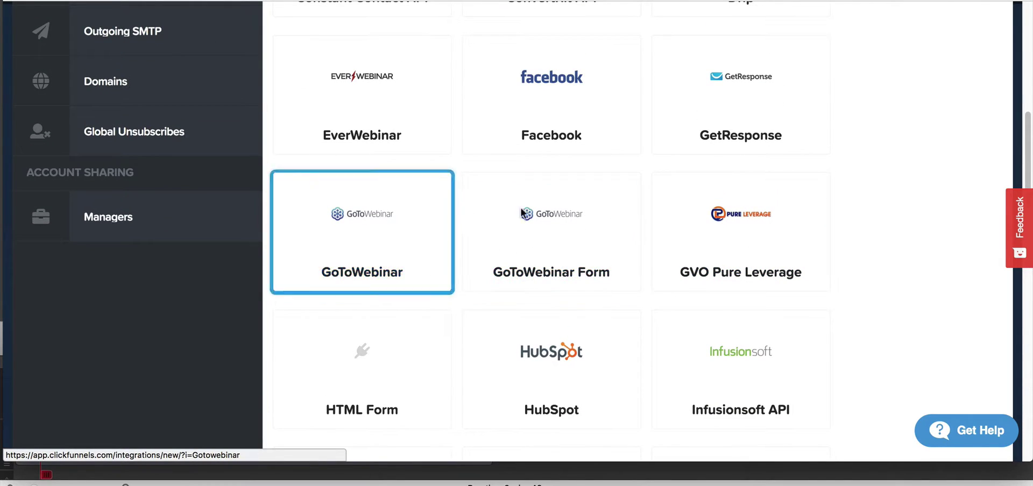
click(520, 248)
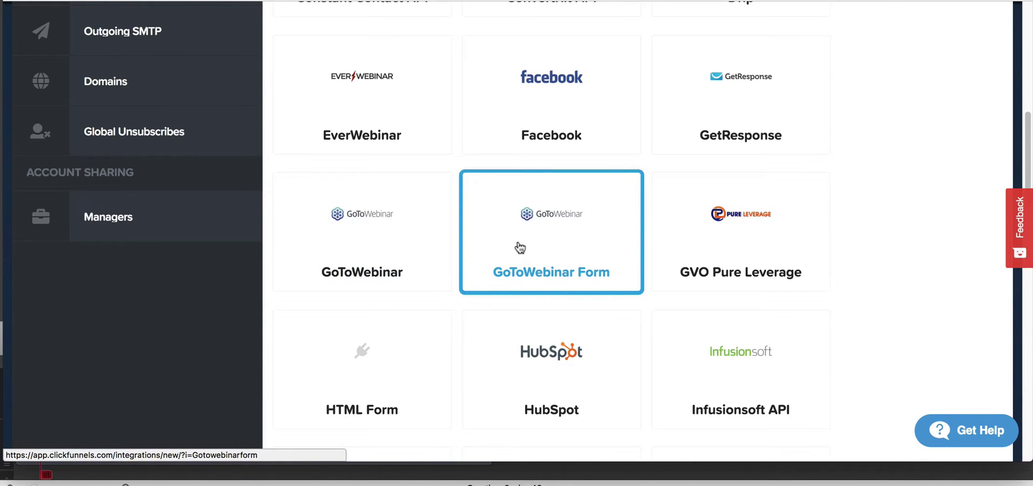
click(372, 205)
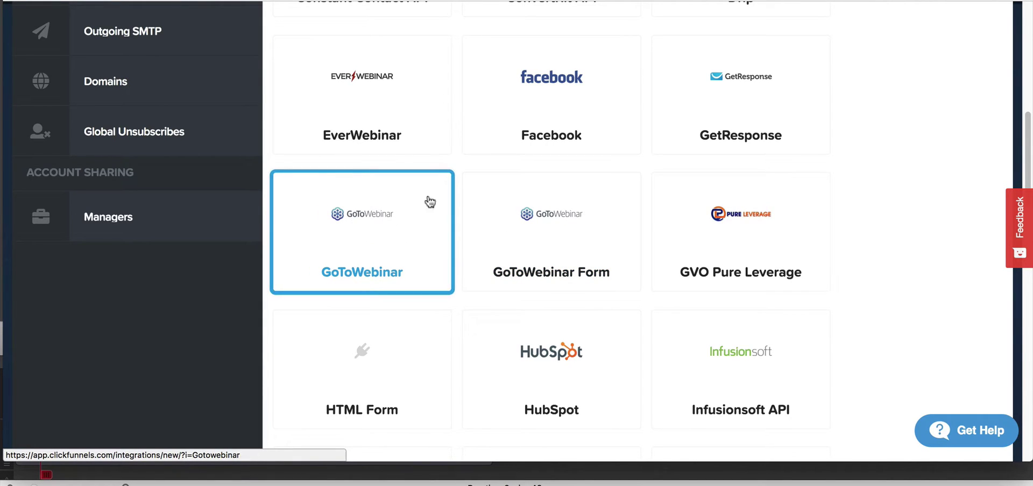
click(557, 252)
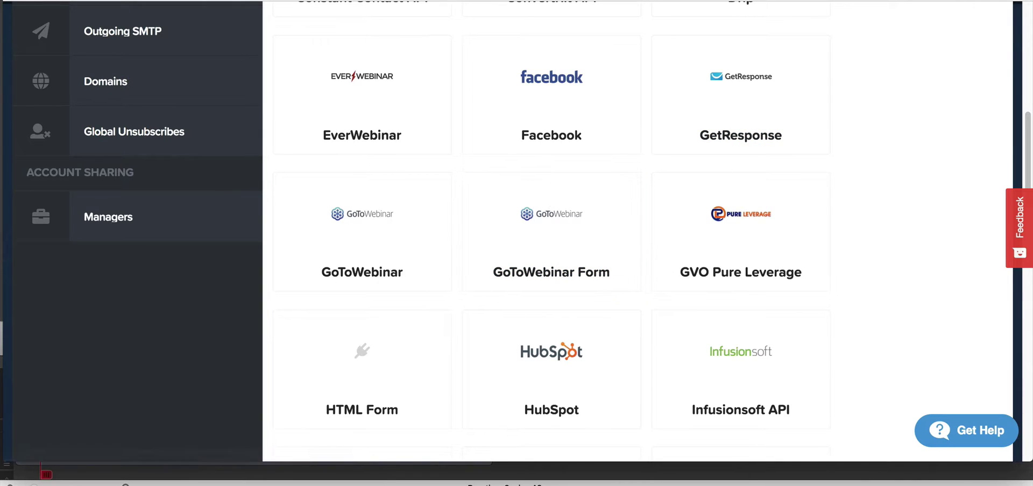
scroll(201, 226, up, 10)
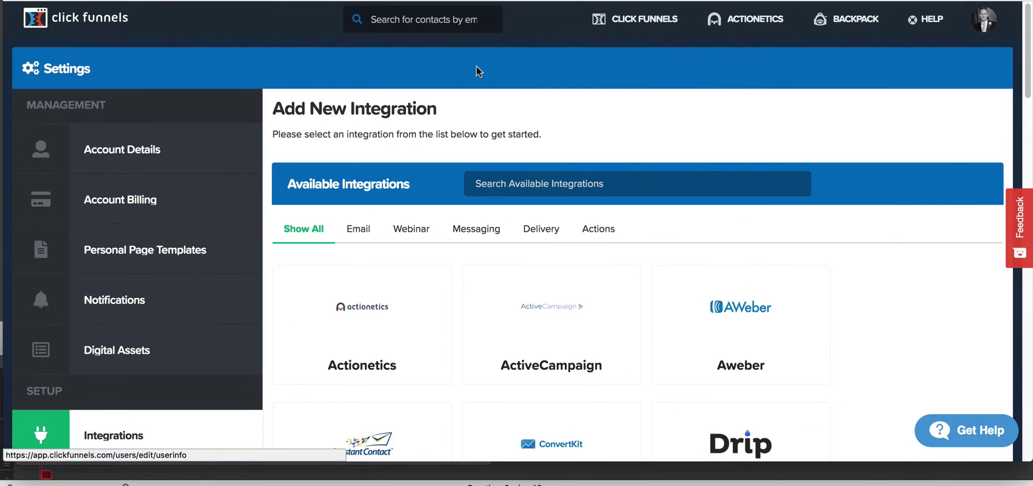
- Return to the funnel list and open the Live Webinar Test Funnel
click(633, 20)
click(629, 51)
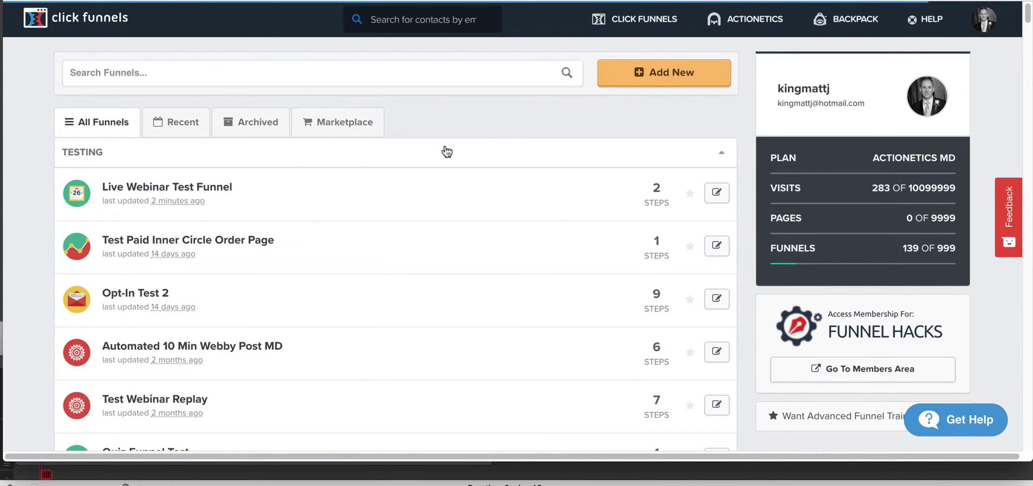
click(202, 189)
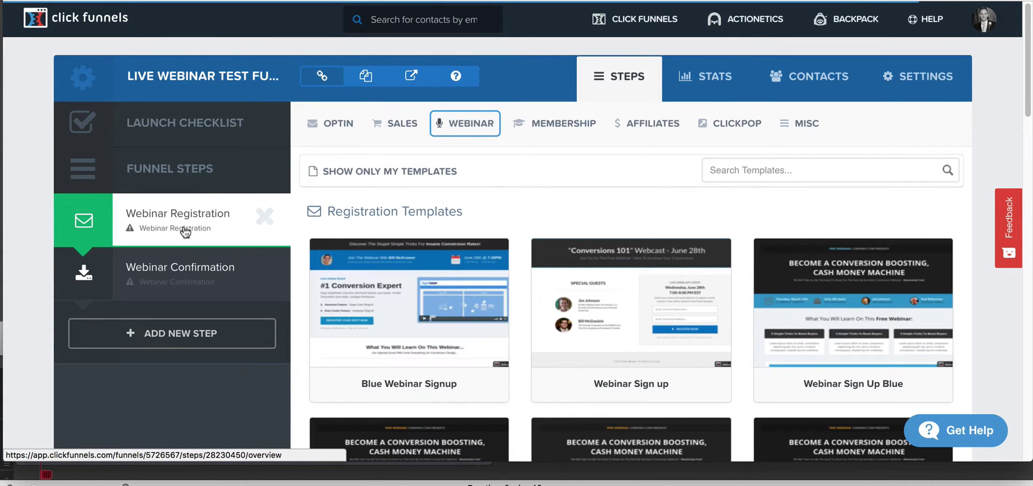
- Review the webinar registration templates and apply Webinar Sign Up Red to the Webinar Registration step
click(456, 126)
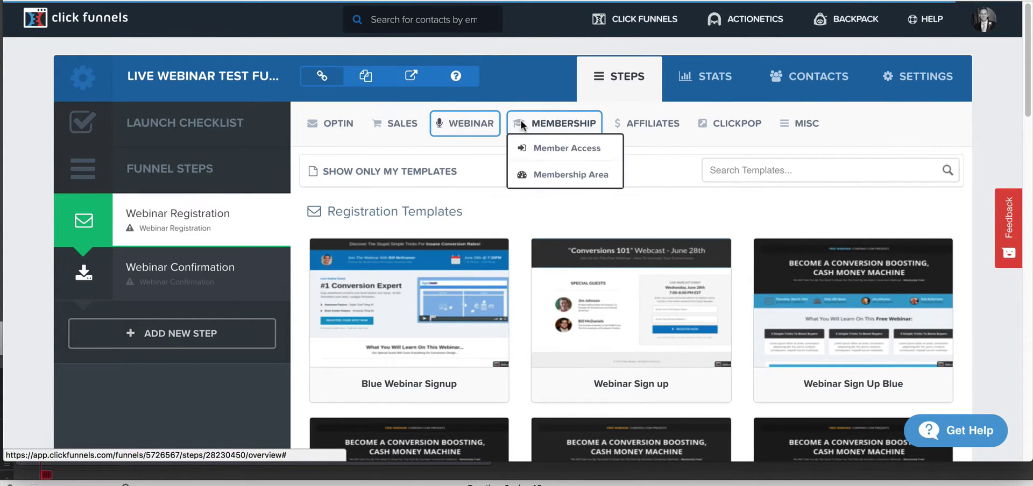
mouse_move(398, 124)
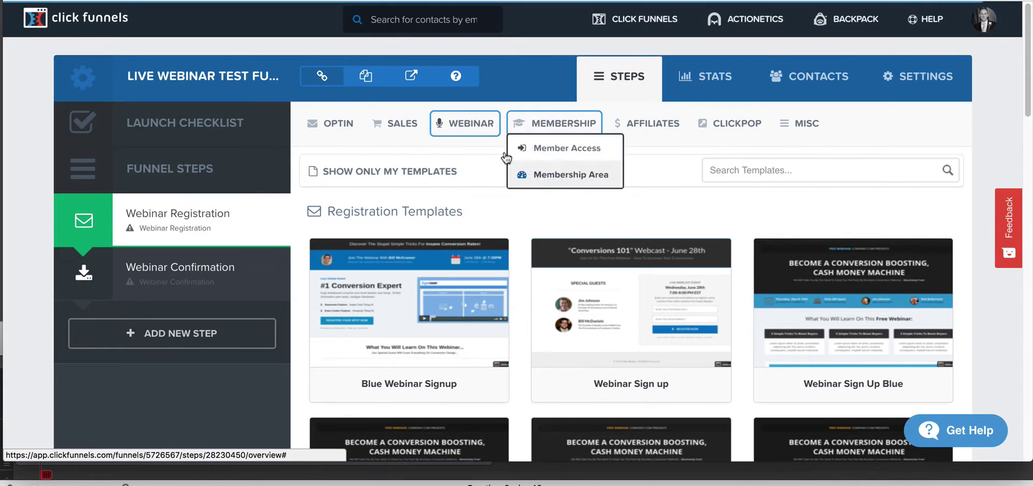
mouse_move(493, 115)
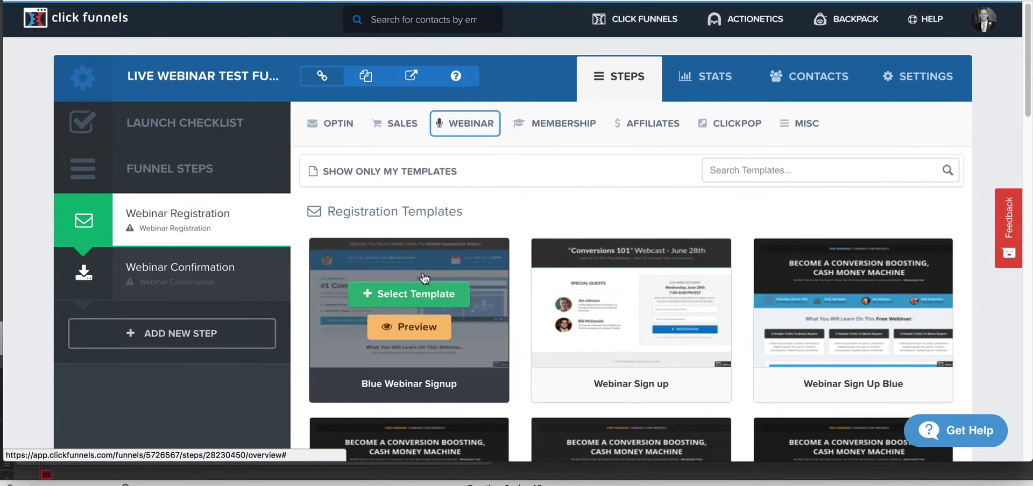
scroll(422, 281, down, 7)
scroll(424, 282, up, 3)
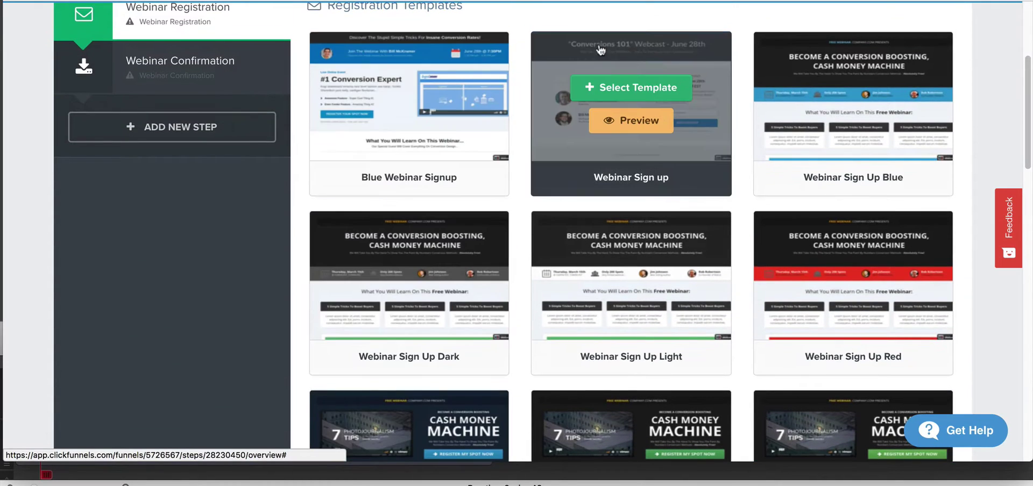
scroll(561, 138, up, 4)
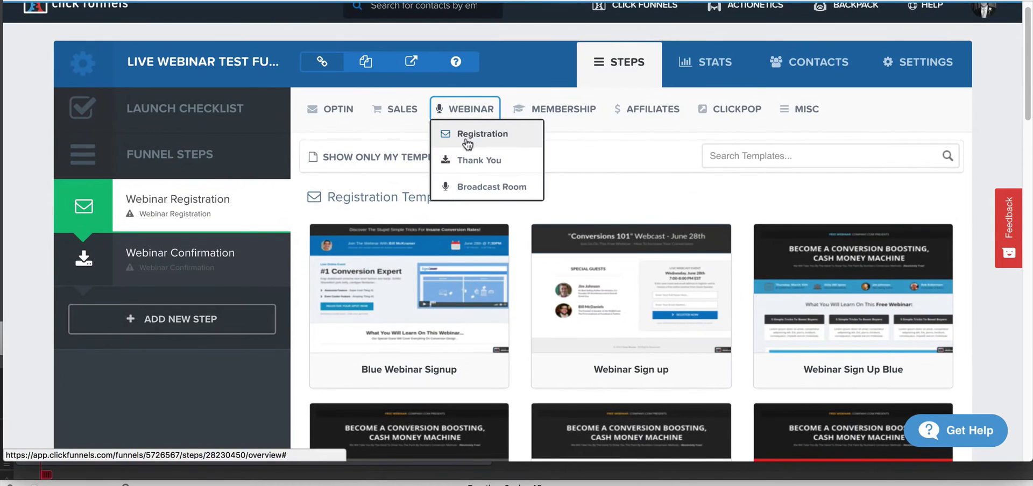
scroll(667, 176, down, 3)
scroll(667, 176, down, 6)
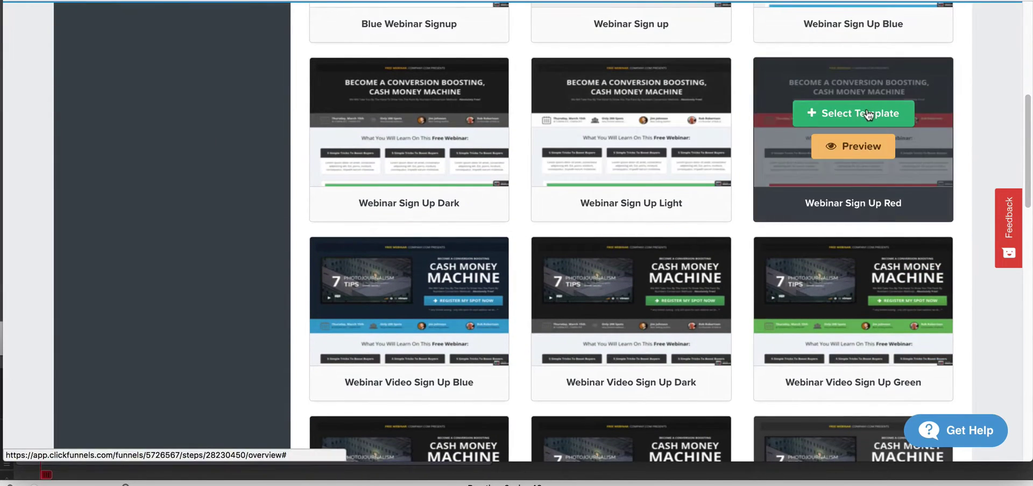
click(864, 113)
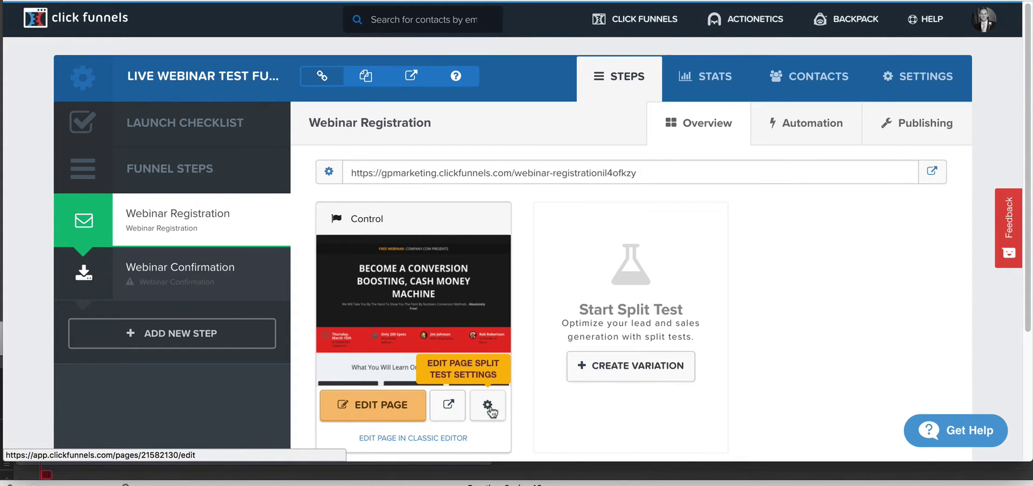
- Set the Webinar Registration page's event time to June 28, 2018 at 19:00 and update the page
click(488, 408)
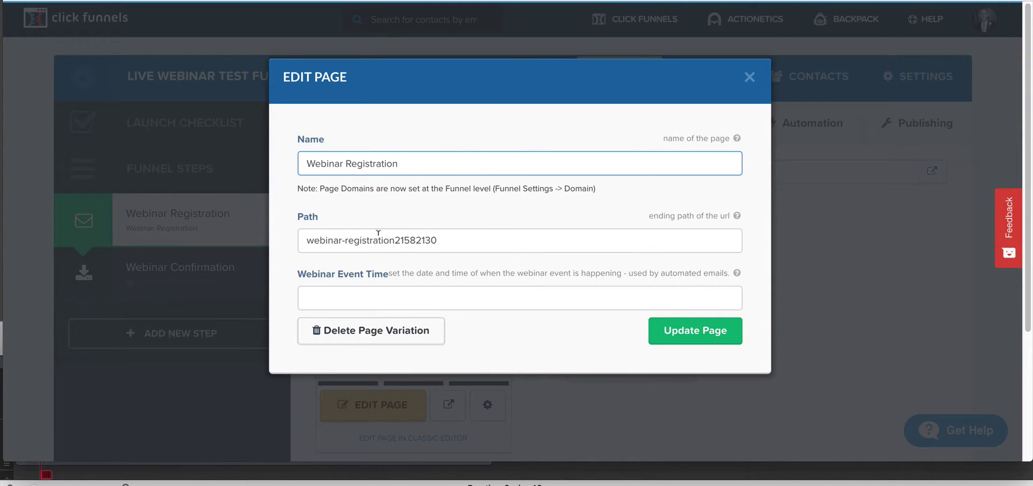
drag(328, 239, 429, 240)
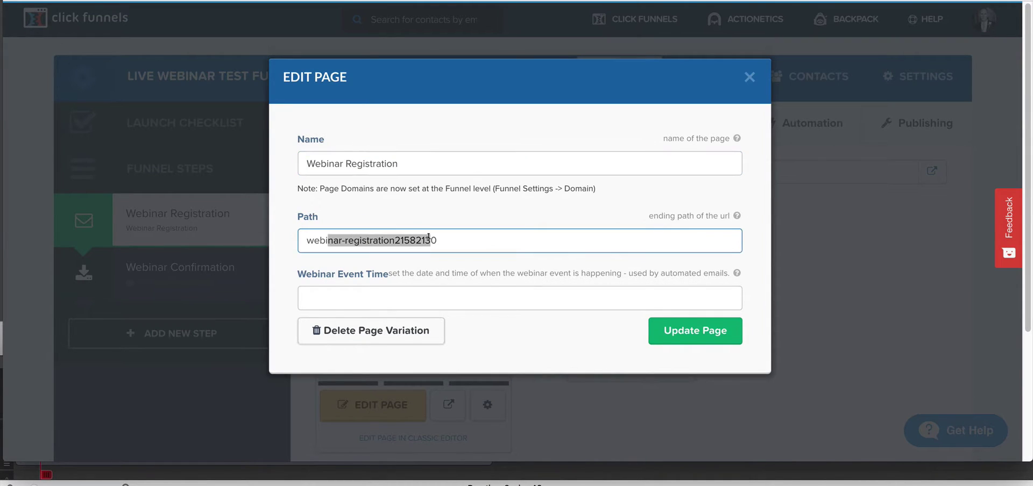
click(393, 296)
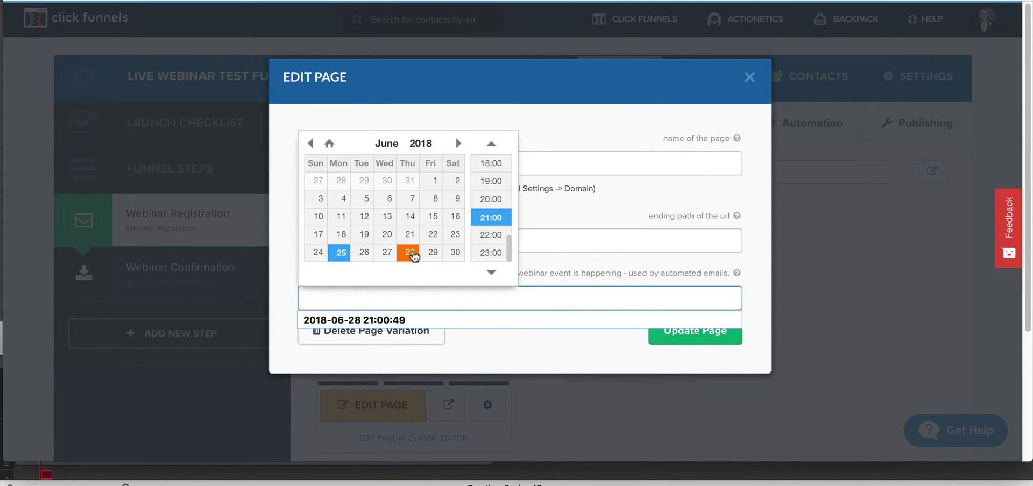
click(413, 252)
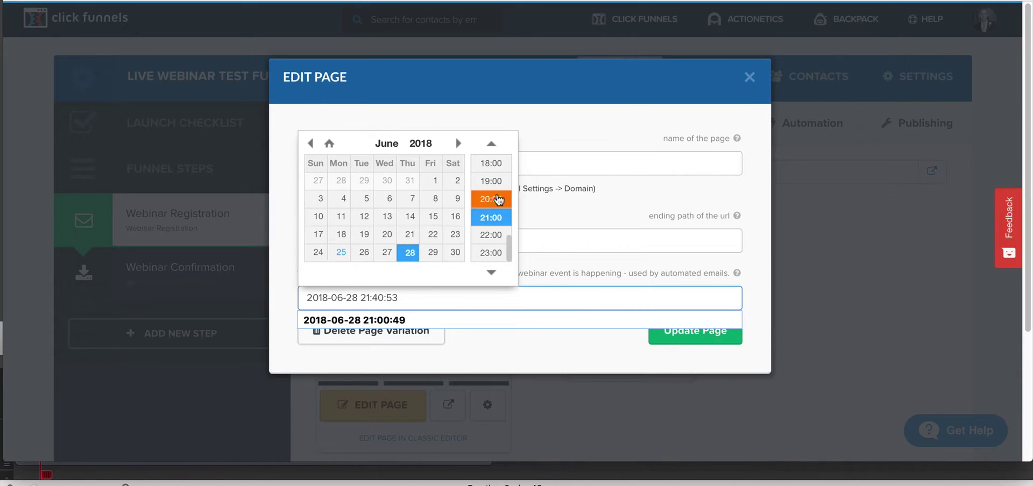
scroll(496, 198, up, 2)
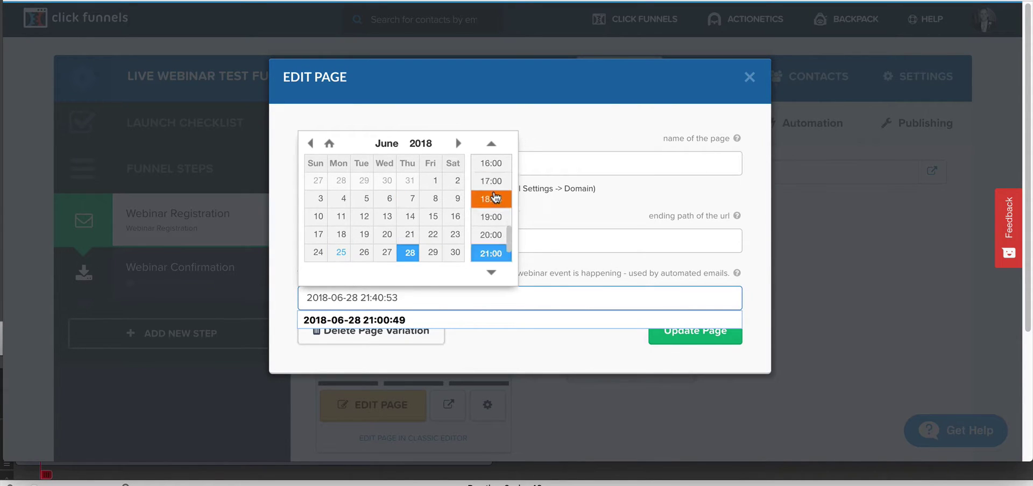
scroll(495, 199, down, 2)
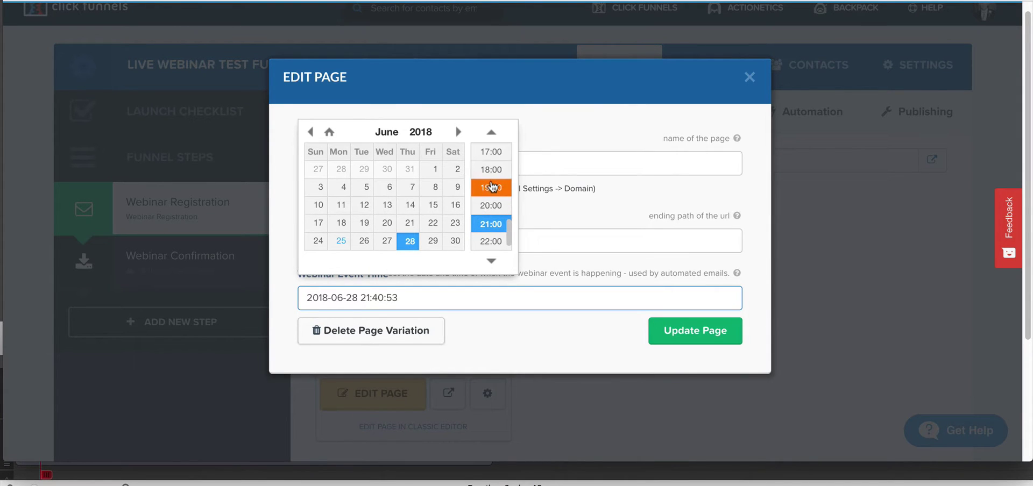
click(491, 187)
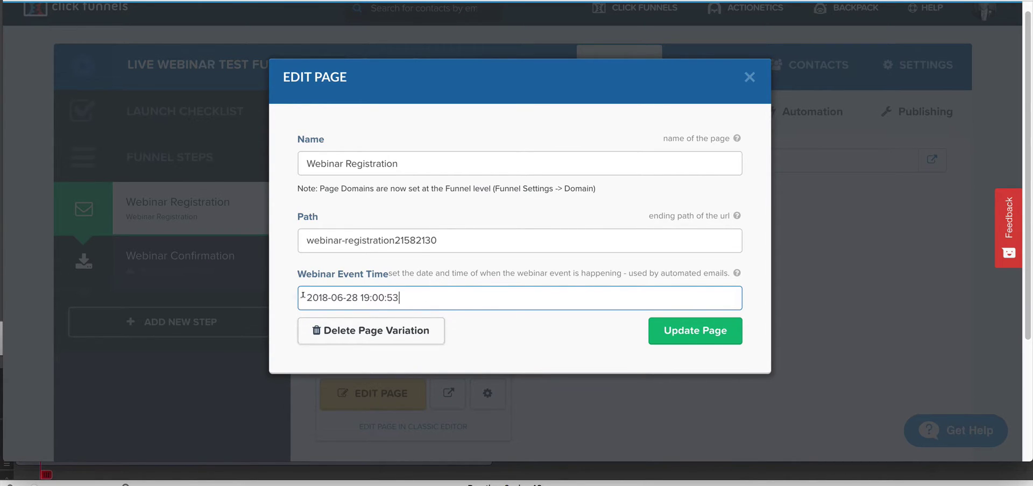
drag(303, 295, 447, 294)
click(538, 333)
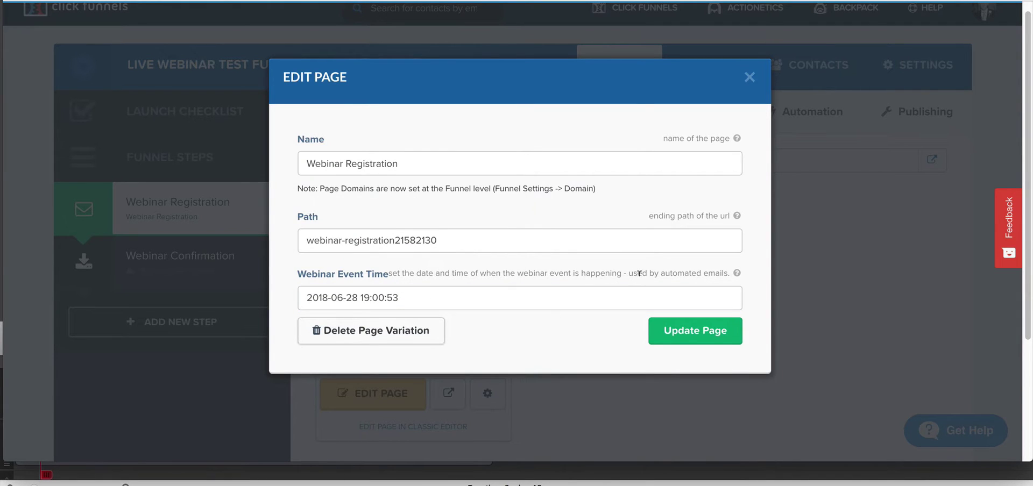
drag(639, 273, 726, 270)
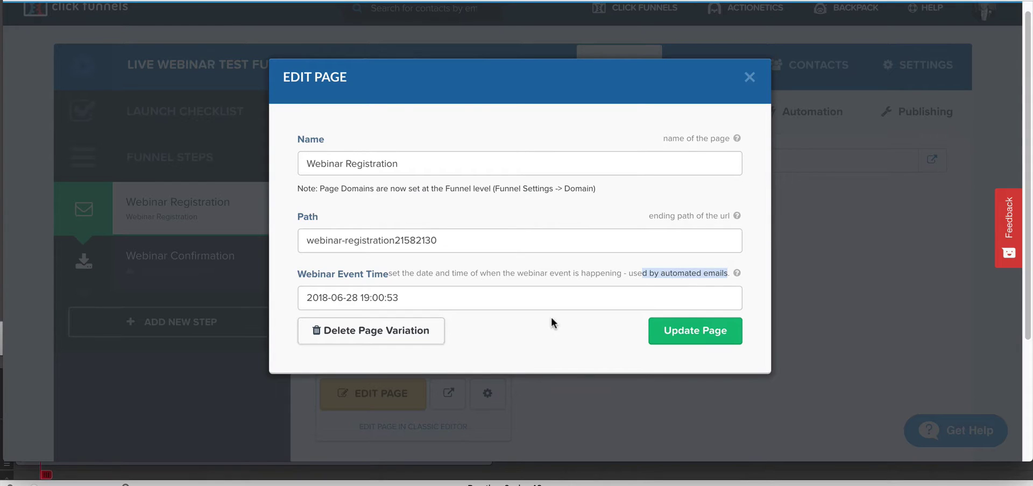
click(543, 332)
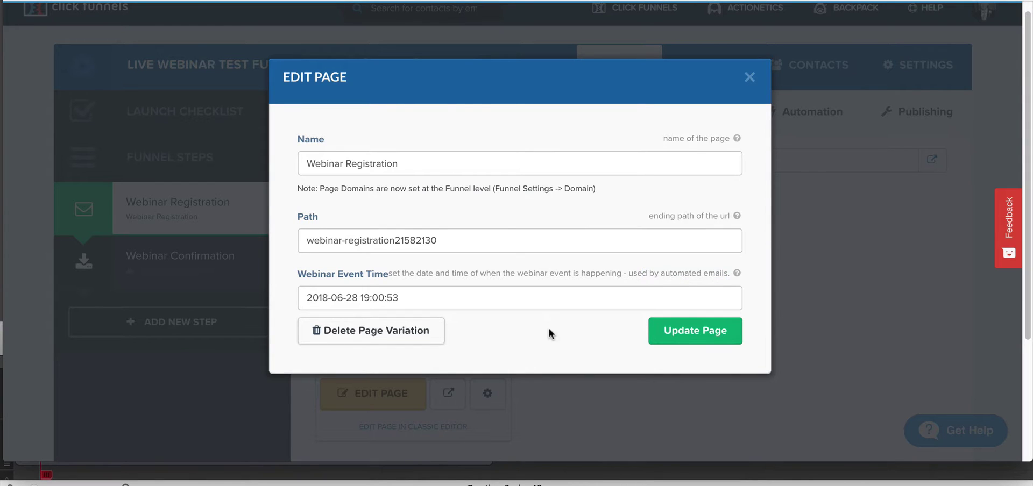
click(686, 335)
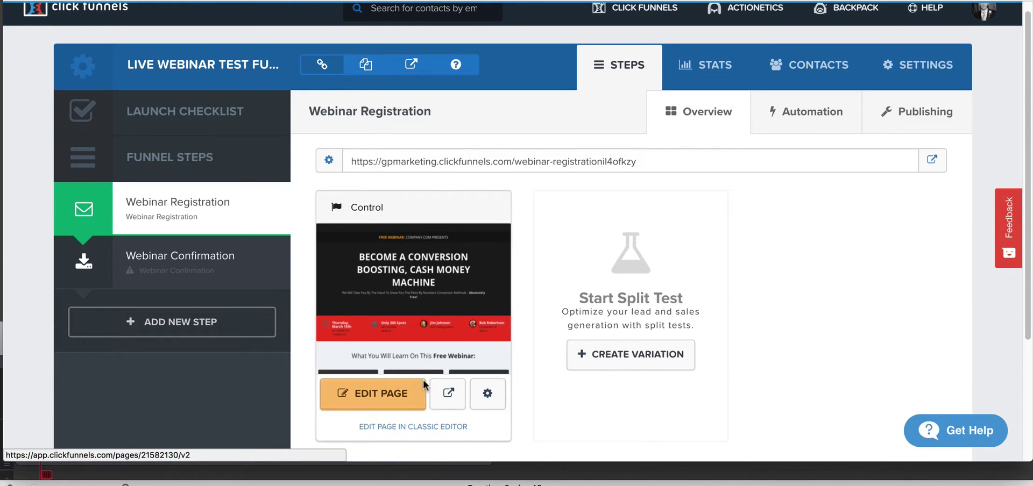
- Open the registration page for editing and review its headline, event details, content blocks and registration button
click(385, 399)
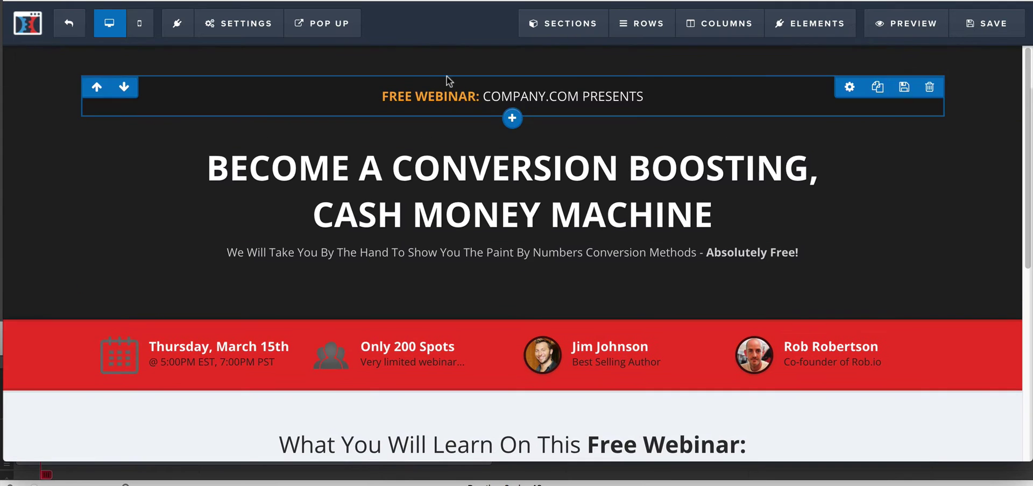
click(577, 96)
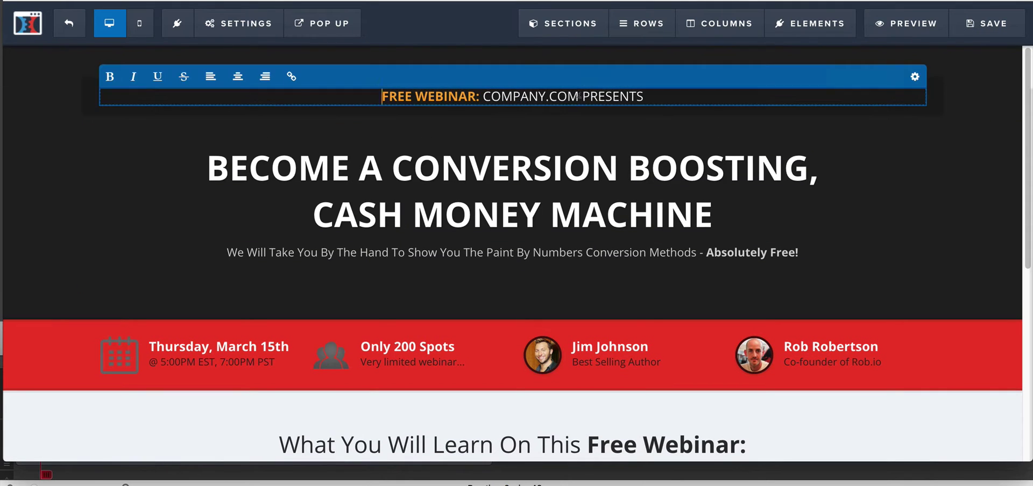
click(481, 181)
scroll(481, 181, down, 2)
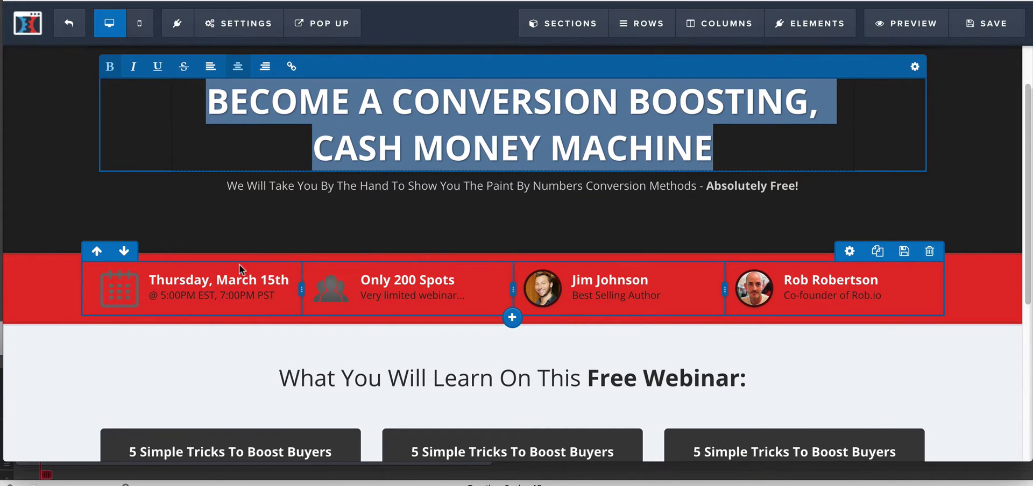
scroll(239, 263, down, 2)
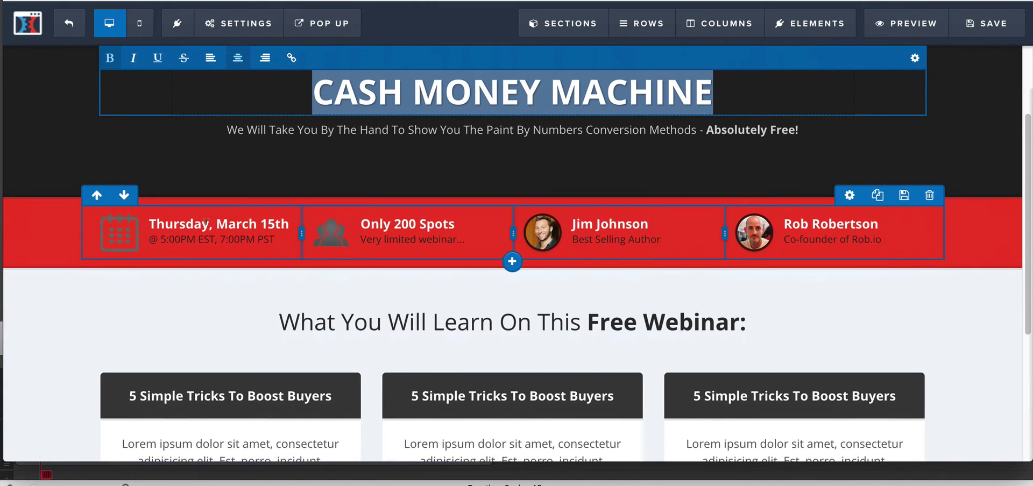
scroll(224, 231, down, 8)
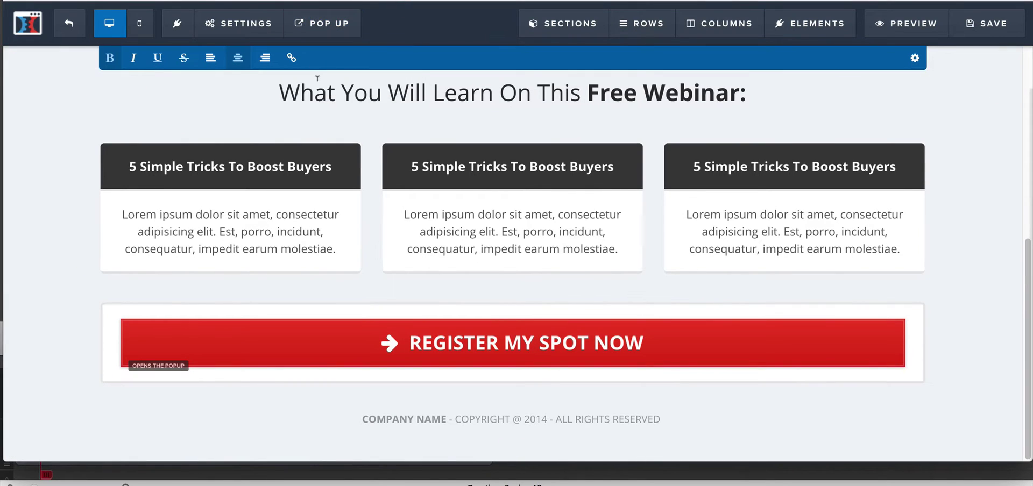
- Show the page's registration pop-up and open the action options of its Secure Your Spot Now button
mouse_move(321, 16)
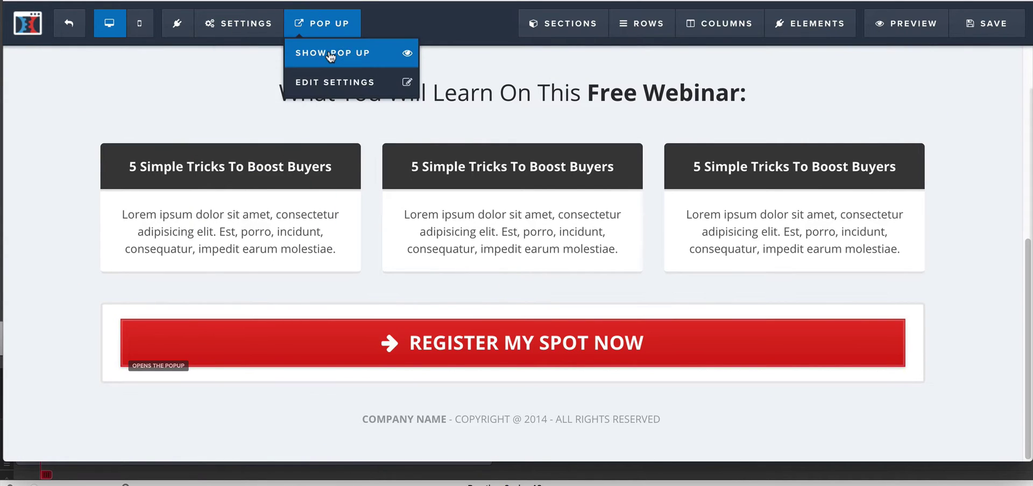
click(330, 55)
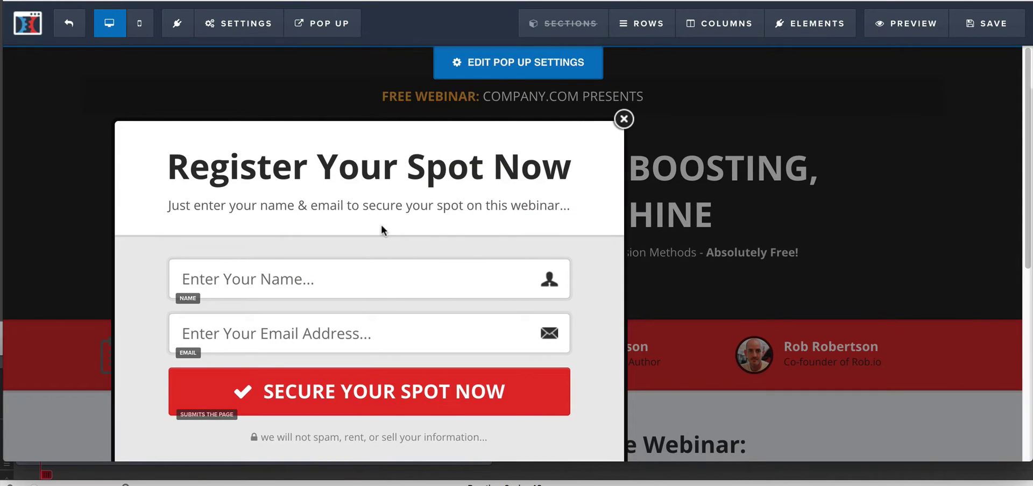
scroll(382, 226, down, 2)
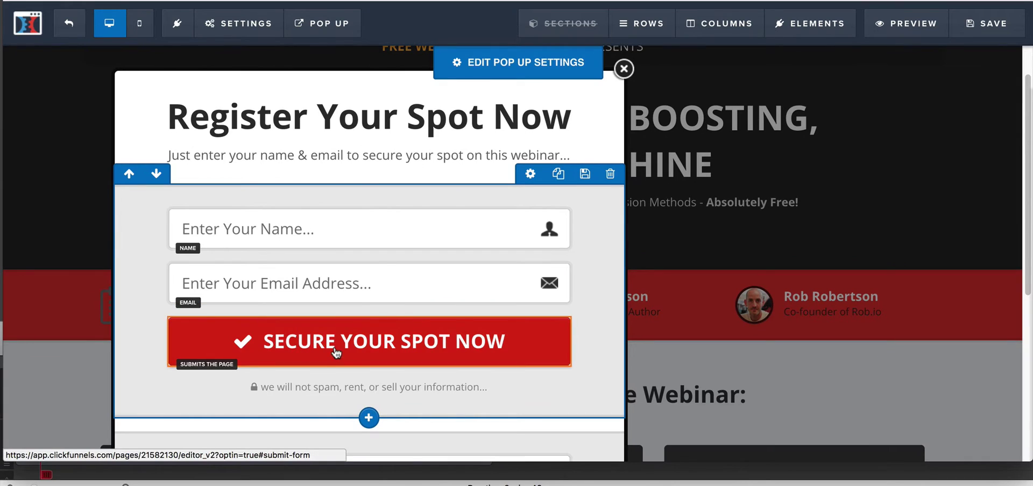
click(394, 342)
click(909, 182)
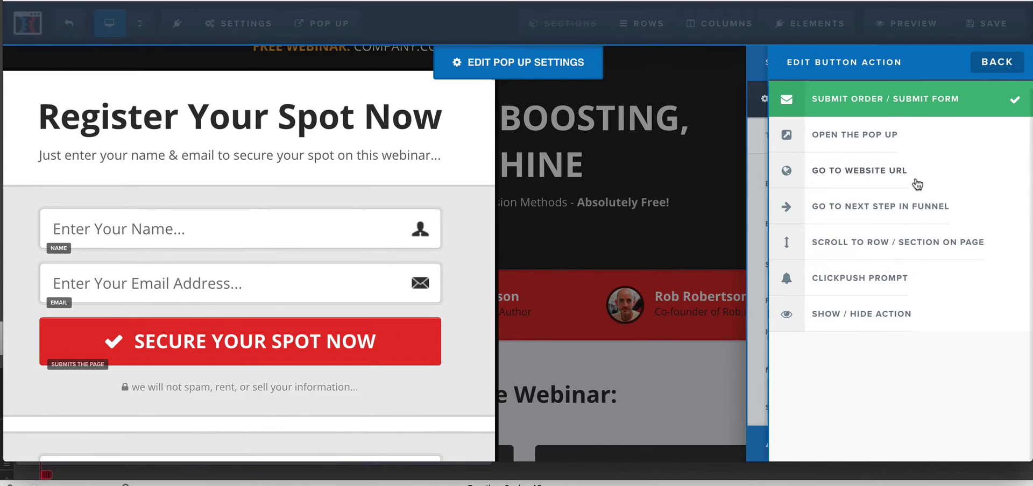
- Try Go To Next Step In Funnel as the pop-up button's action, restore Submit Order / Submit Form, and close the pop-up
click(889, 205)
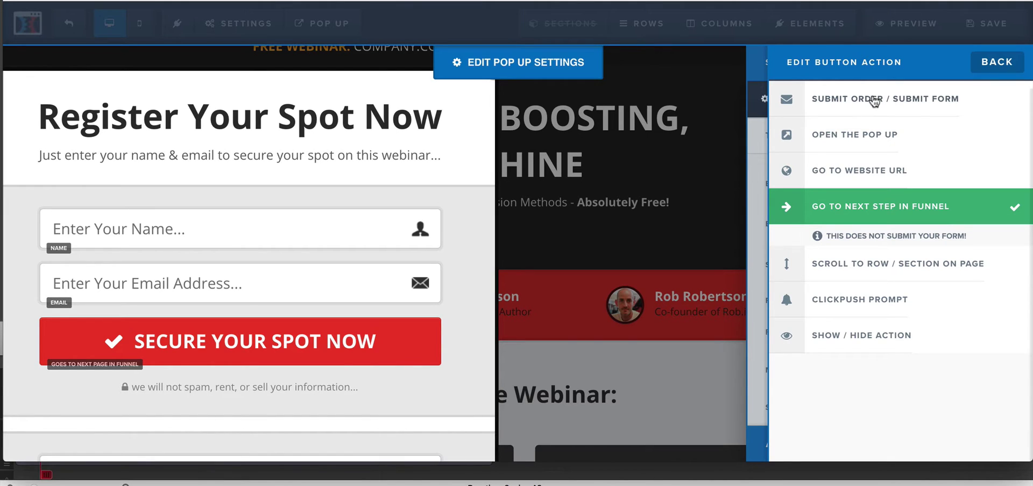
click(915, 102)
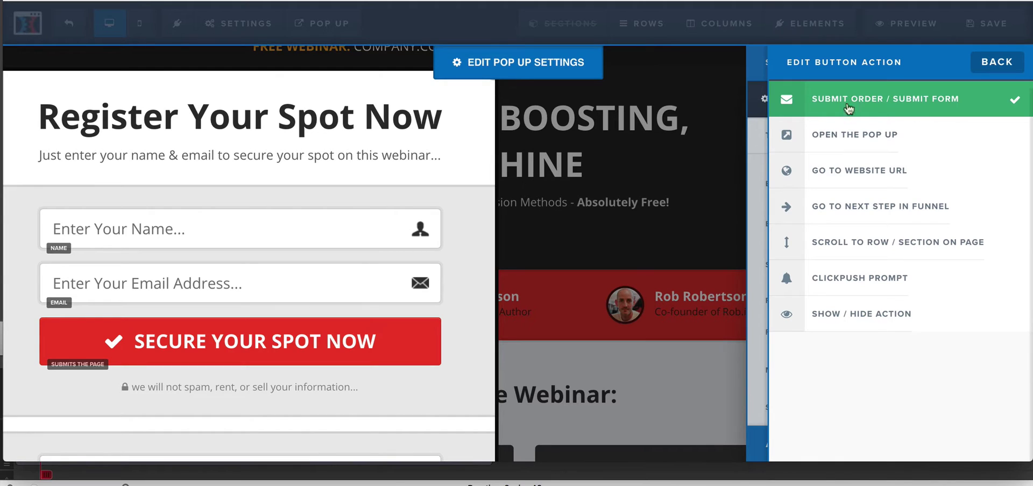
click(666, 187)
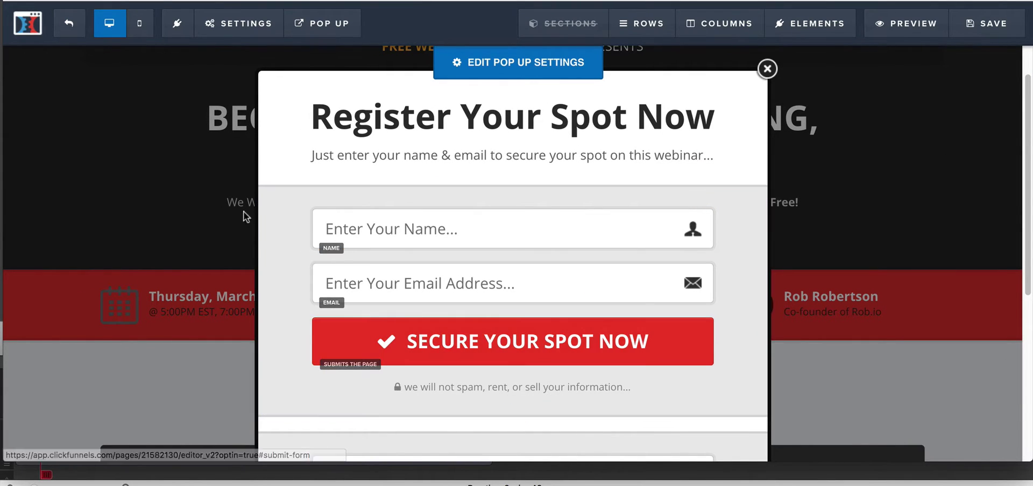
click(197, 195)
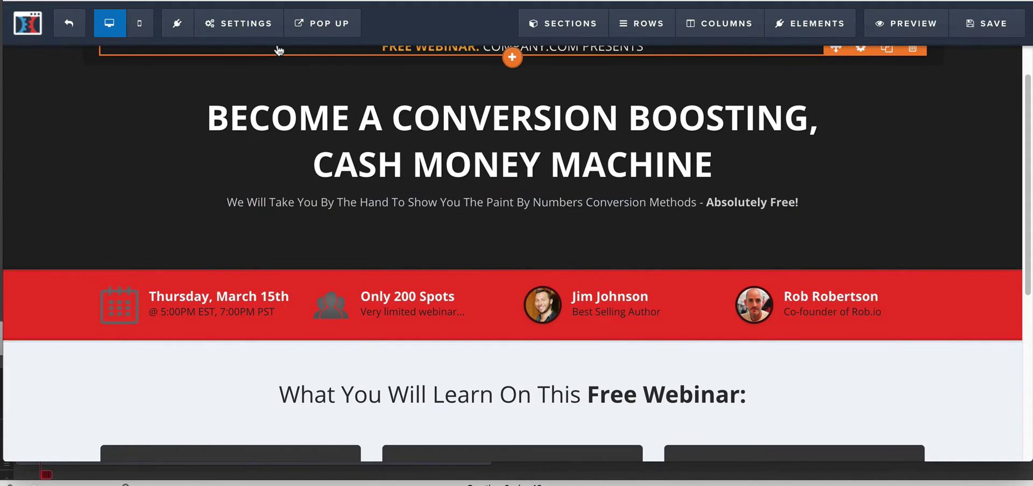
click(226, 24)
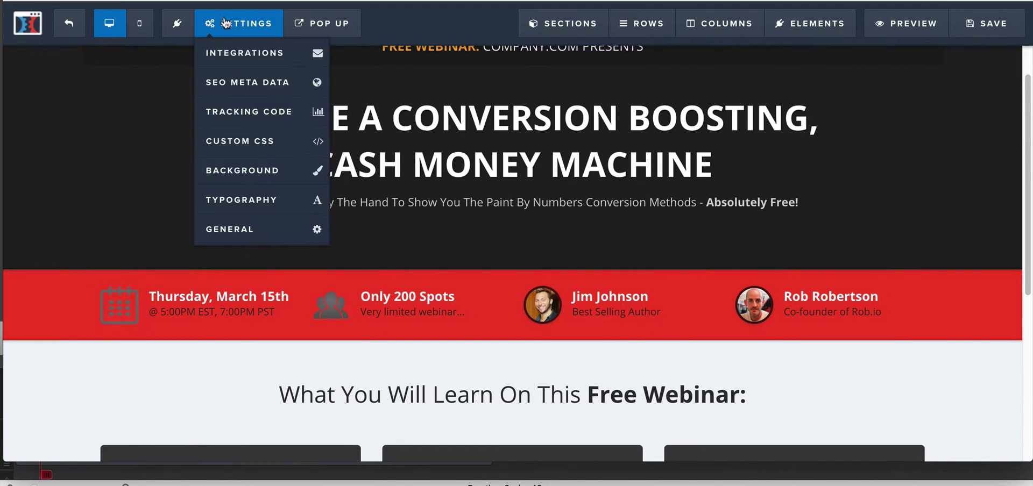
click(242, 49)
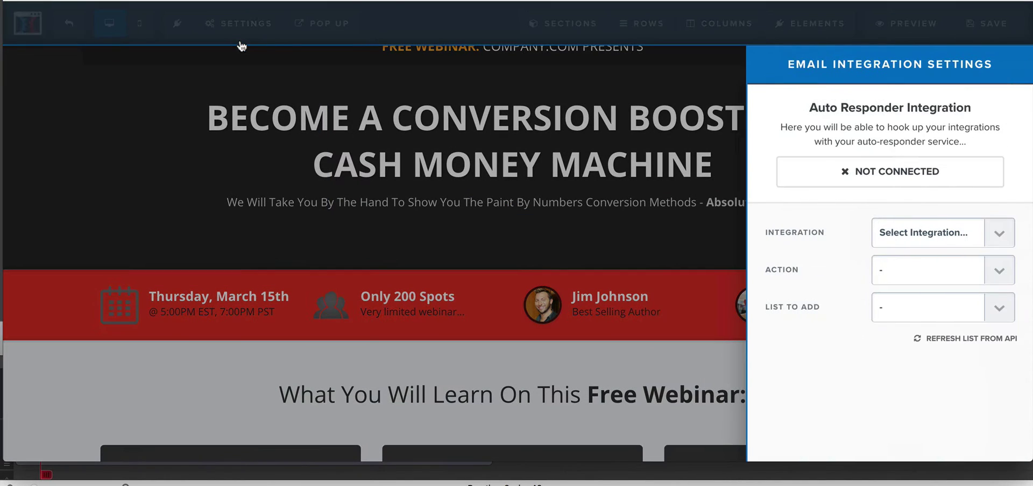
click(922, 241)
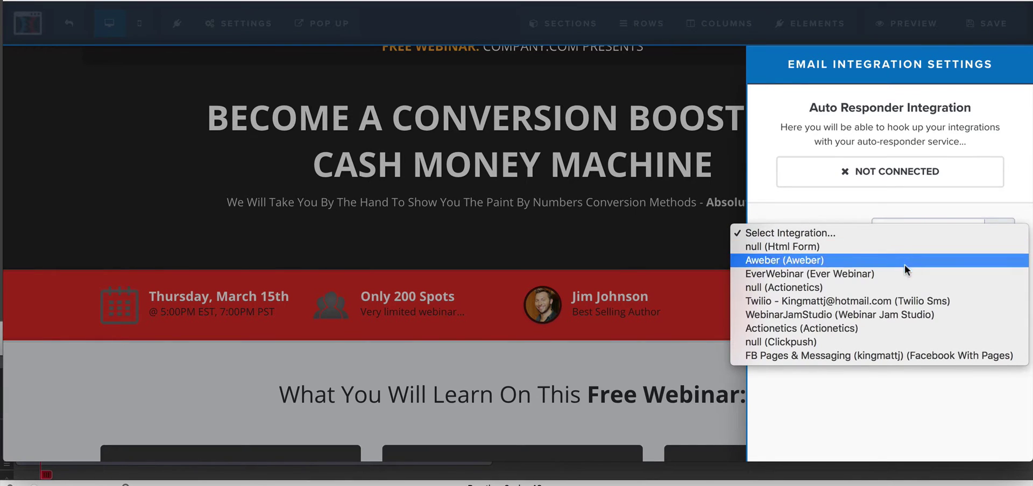
click(910, 315)
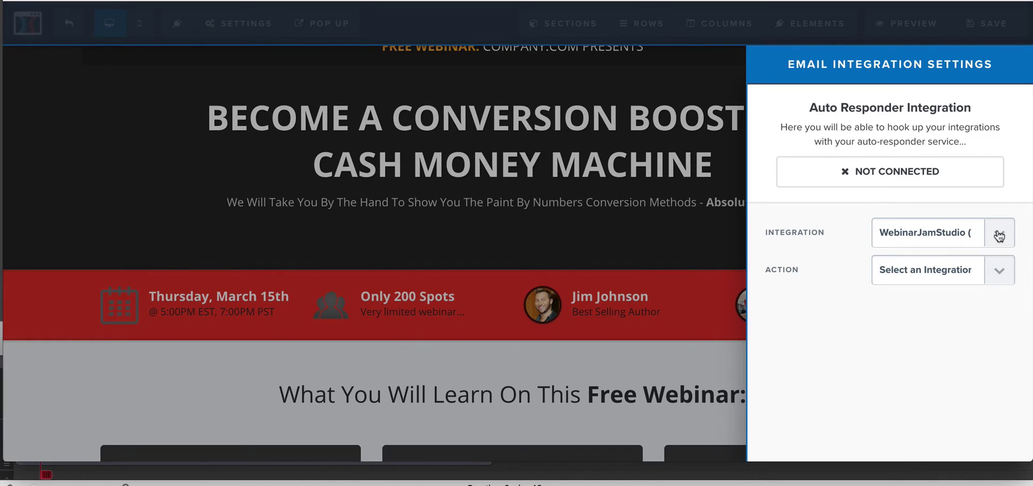
click(940, 270)
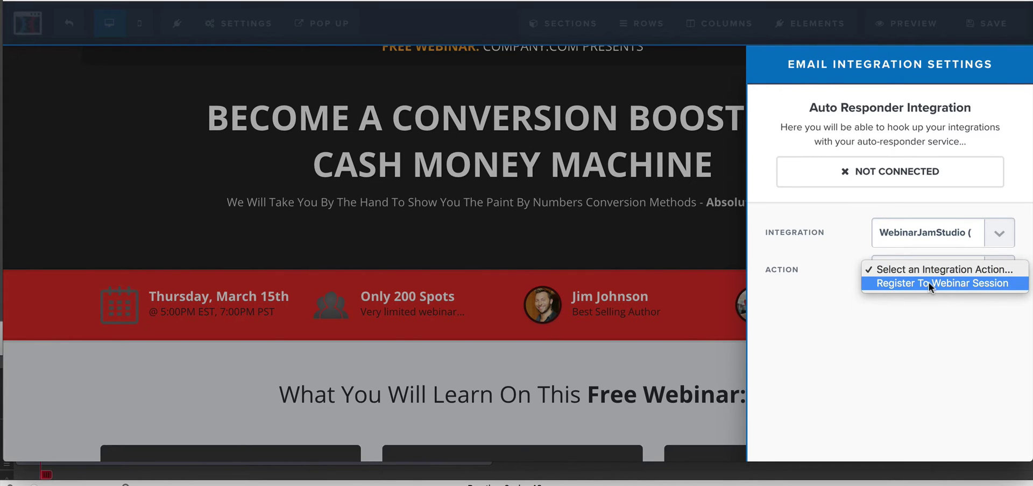
click(928, 283)
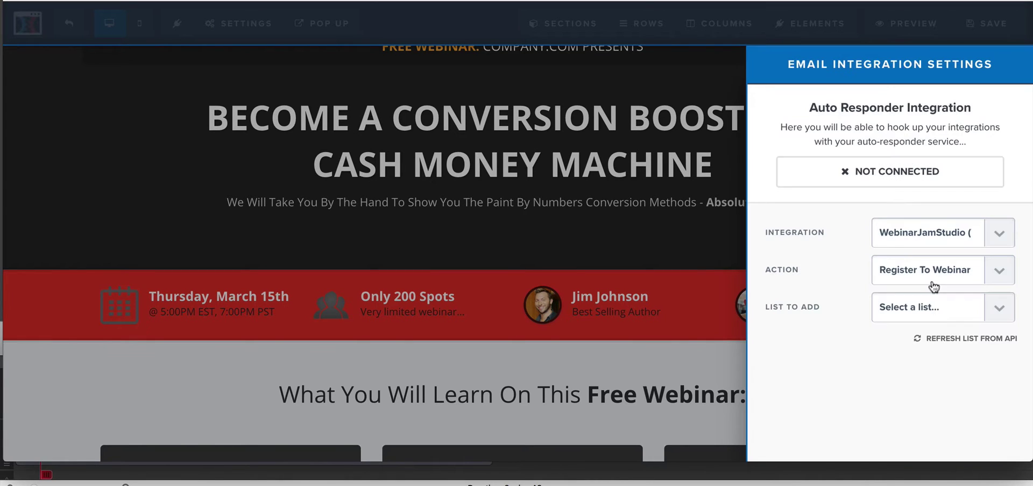
click(929, 308)
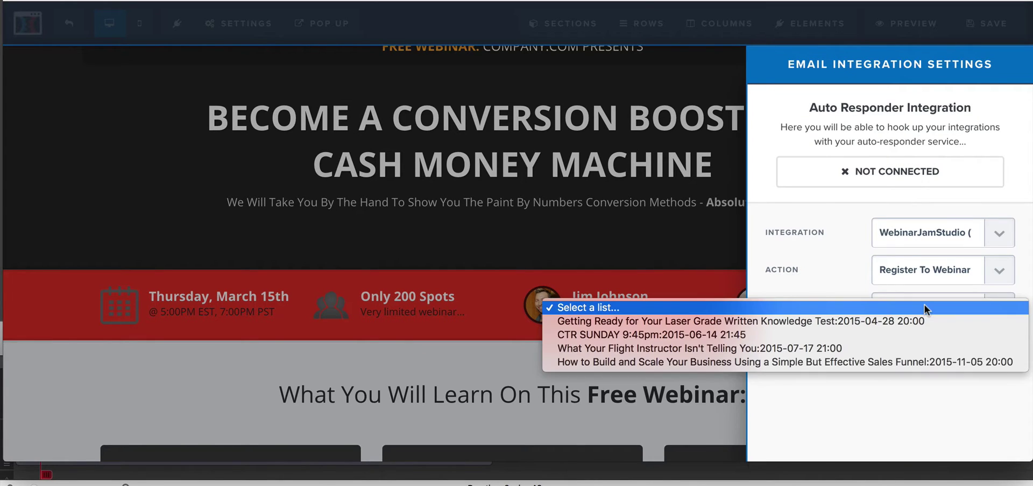
click(685, 323)
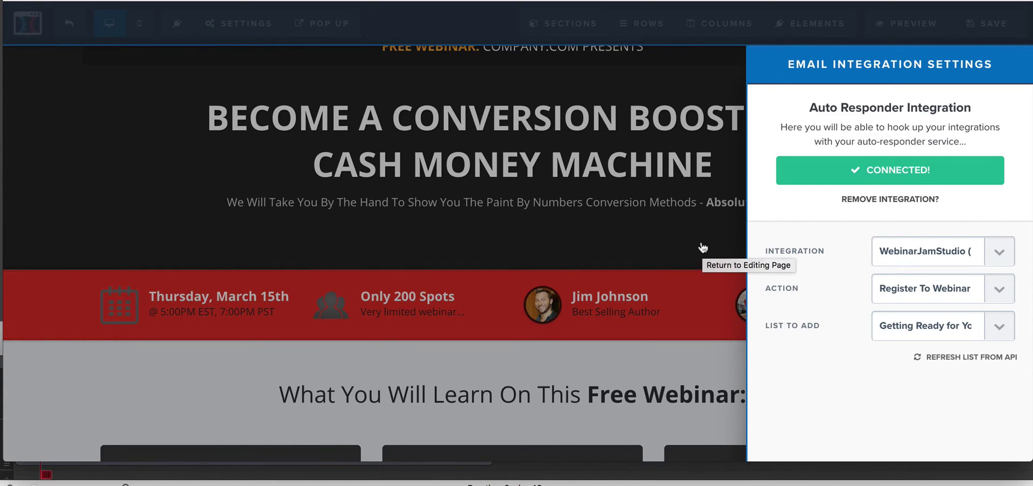
click(606, 243)
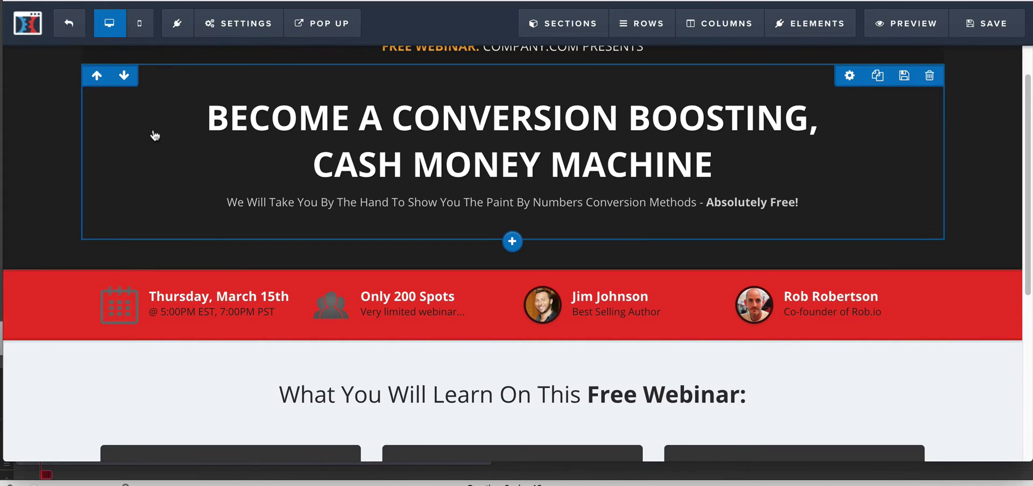
- Check the registration button at the end of the page and save the page
scroll(161, 146, down, 6)
scroll(162, 147, up, 1)
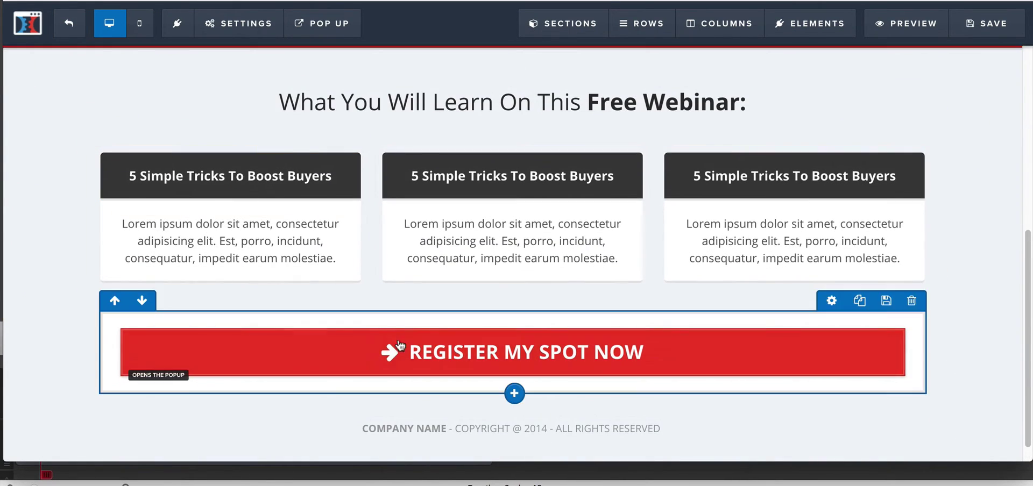
click(988, 21)
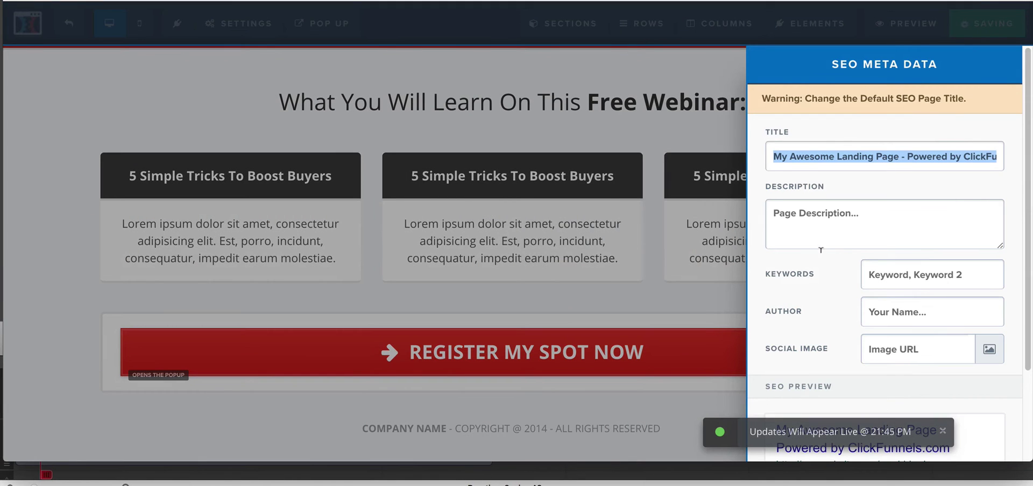
- Set the page's SEO title to My Landing Page, save the page, and exit the editor to the funnel steps
text(My Landing Pae)
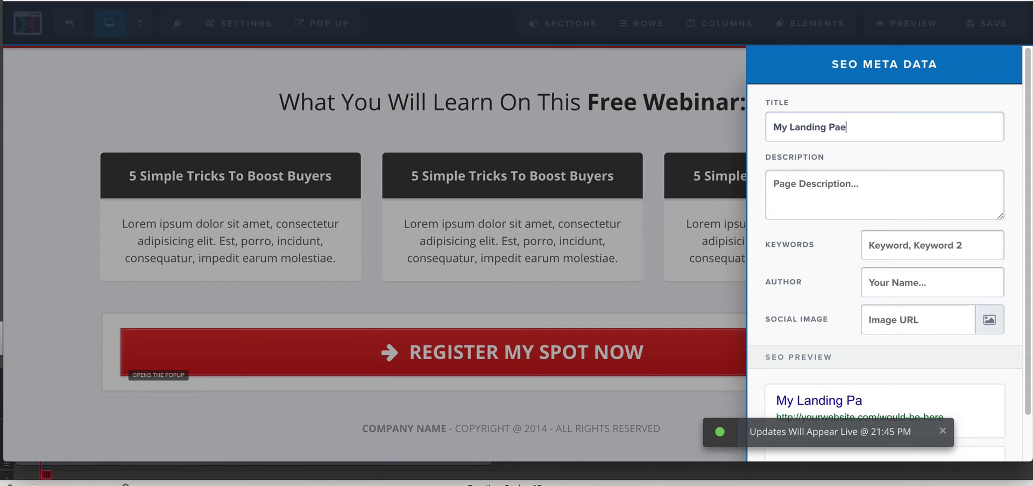
key(BackSpace)
text(ge)
click(617, 146)
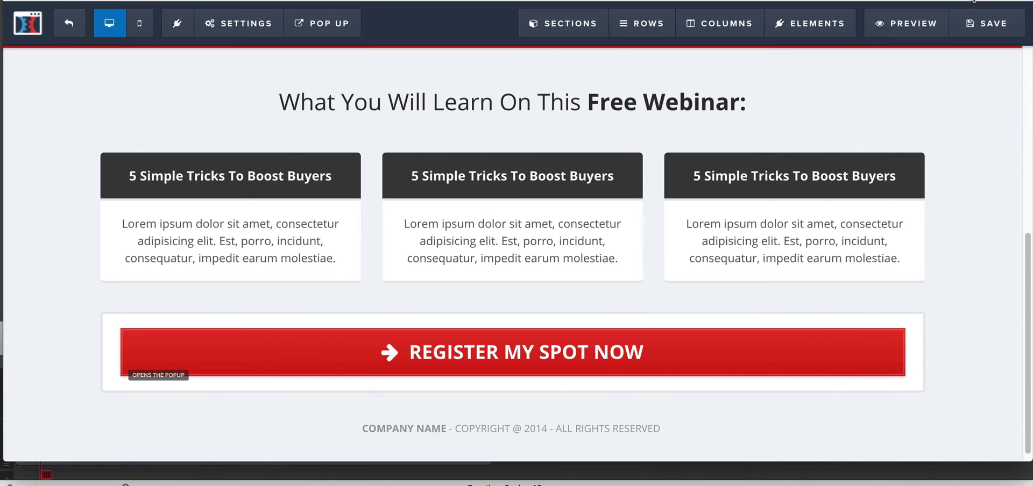
click(984, 23)
mouse_move(48, 27)
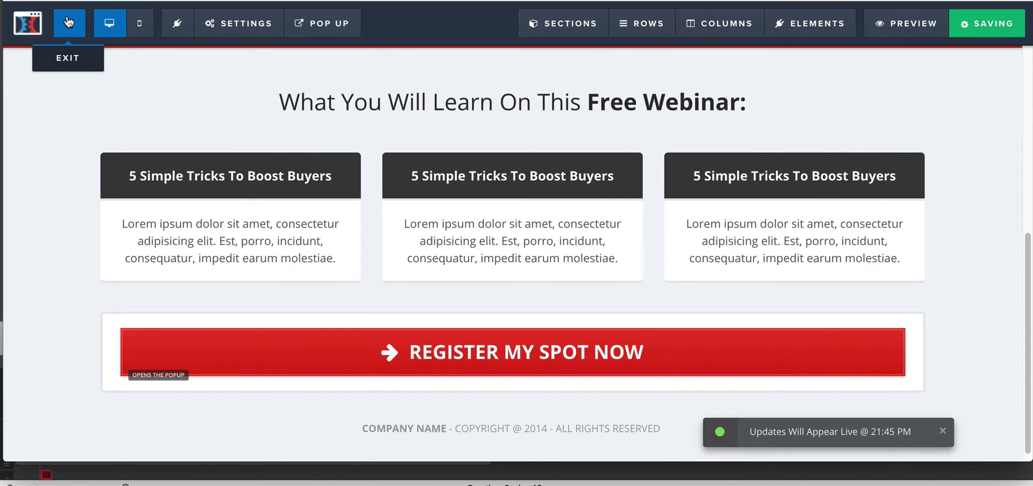
click(67, 57)
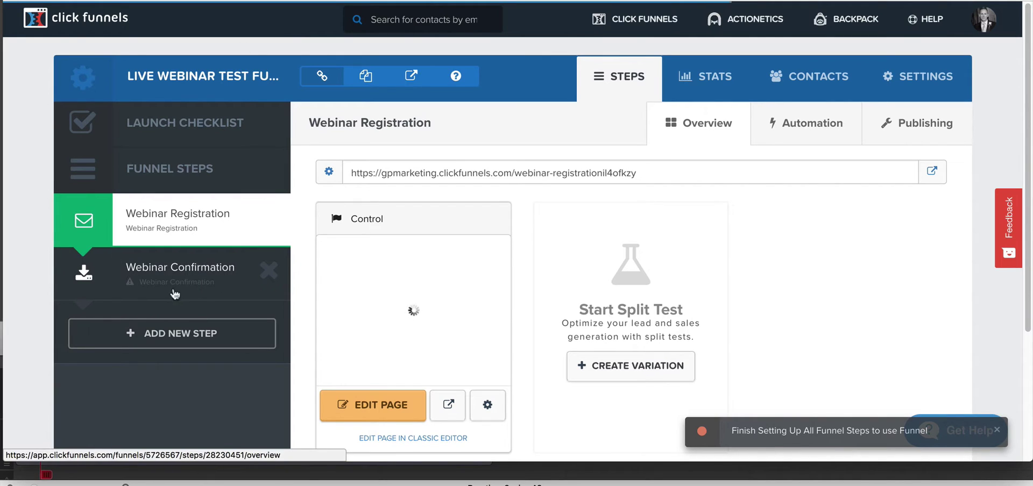
- Apply the Webinar Thank You template with the "Congrats, you're booked for the webinar!" headline to the Webinar Confirmation step
click(204, 291)
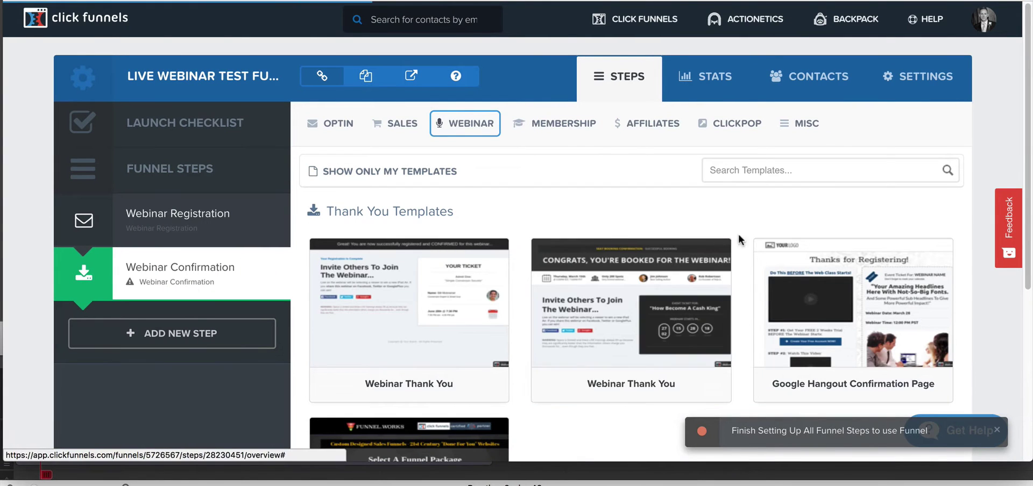
mouse_move(378, 277)
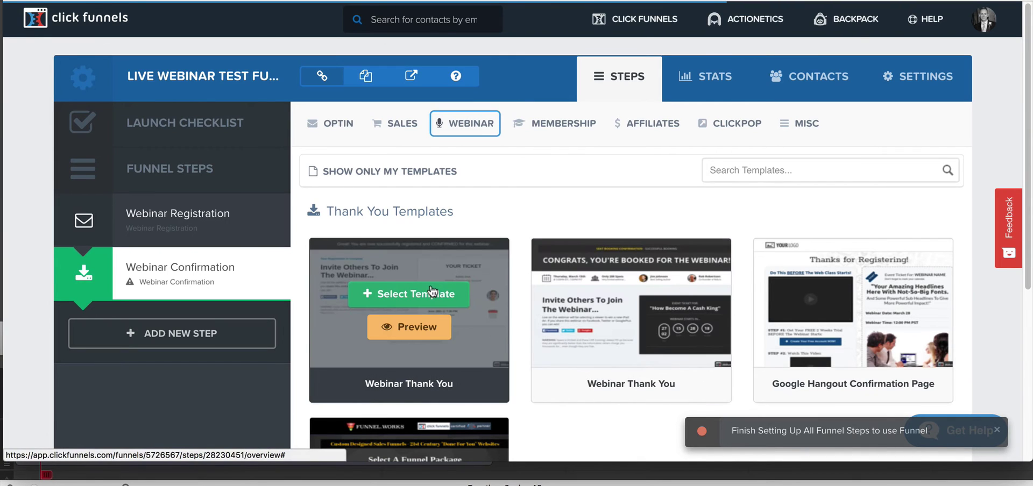
mouse_move(650, 302)
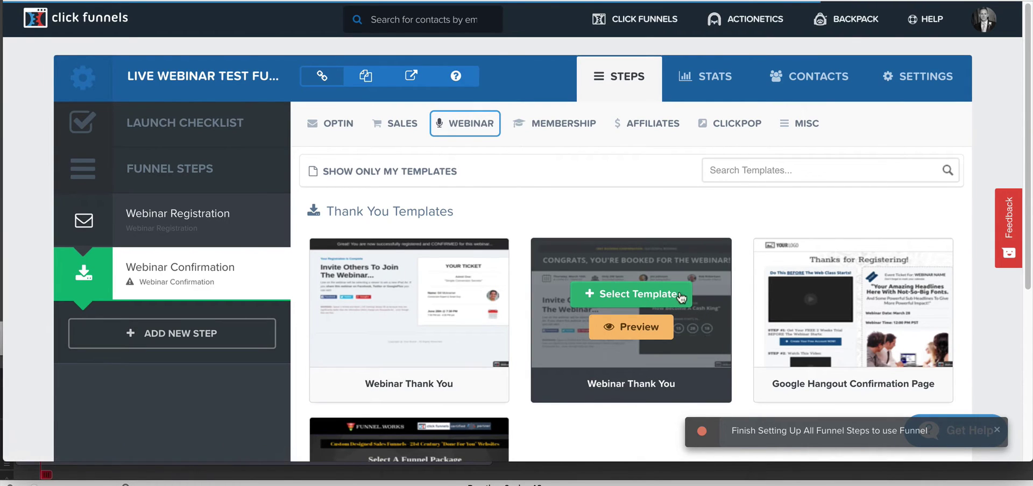
click(662, 292)
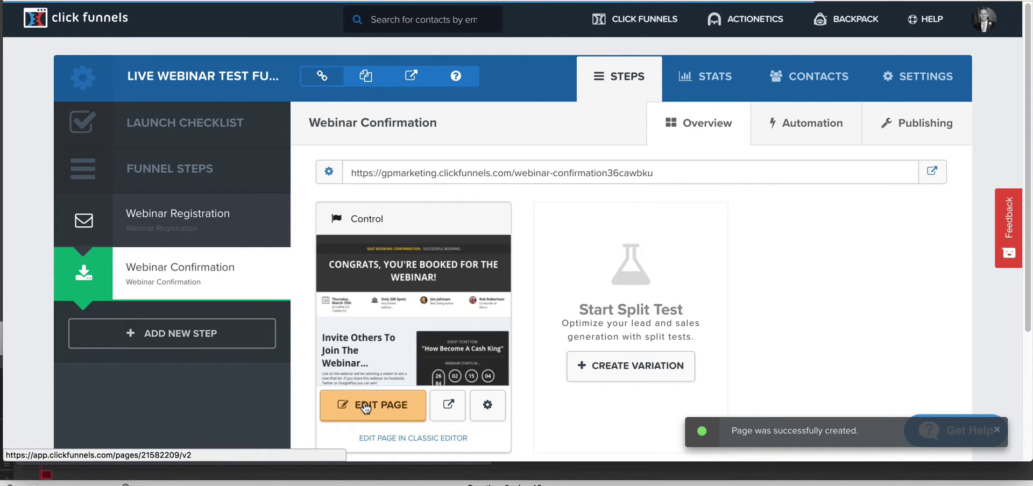
- Check the confirmation page's name and path settings without changing them, and open the page in the editor at its countdown
click(486, 404)
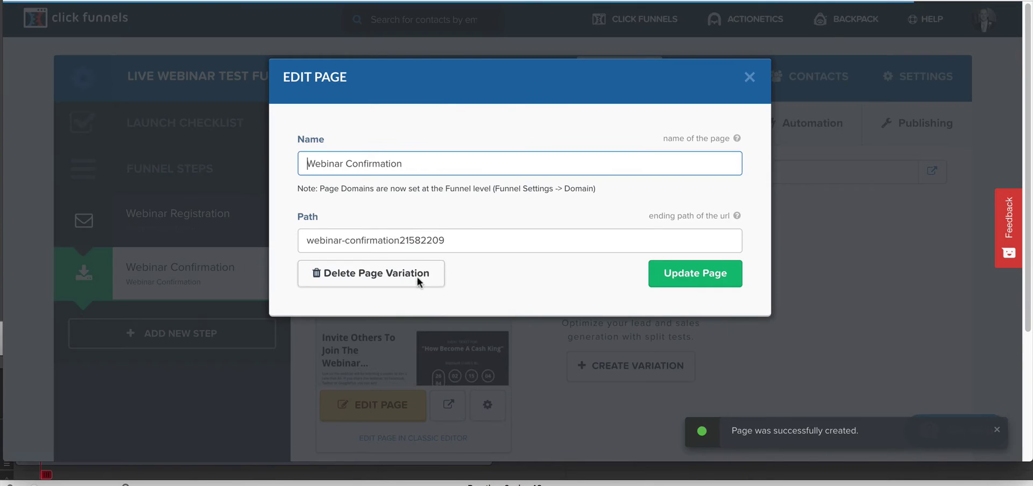
click(748, 79)
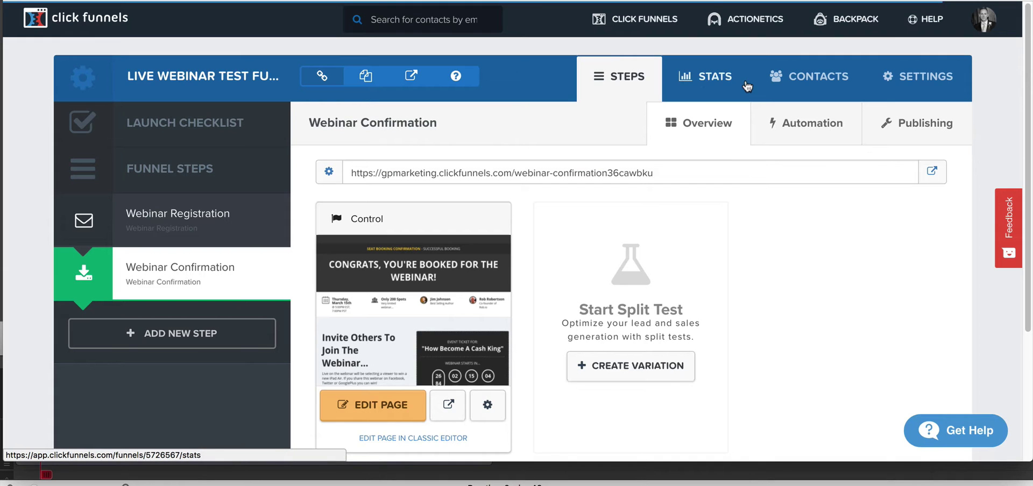
click(366, 405)
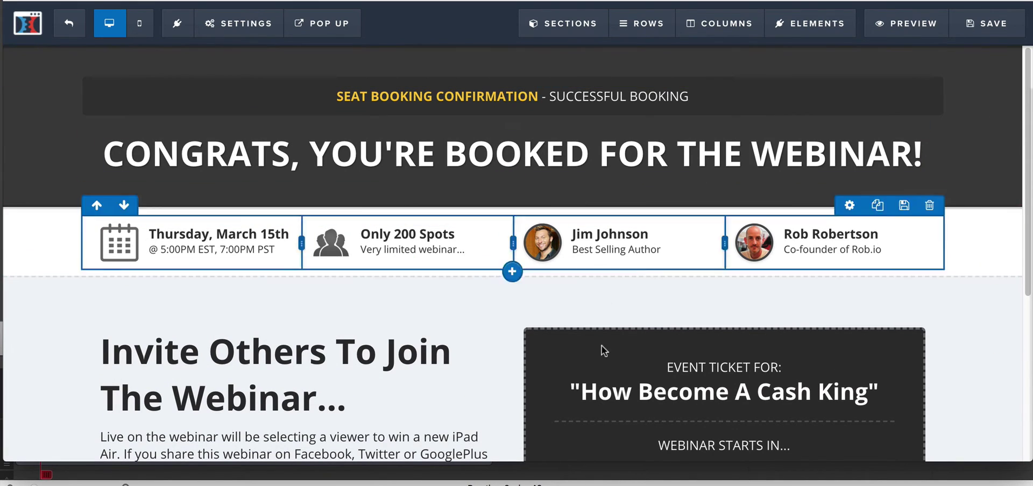
scroll(602, 346, down, 5)
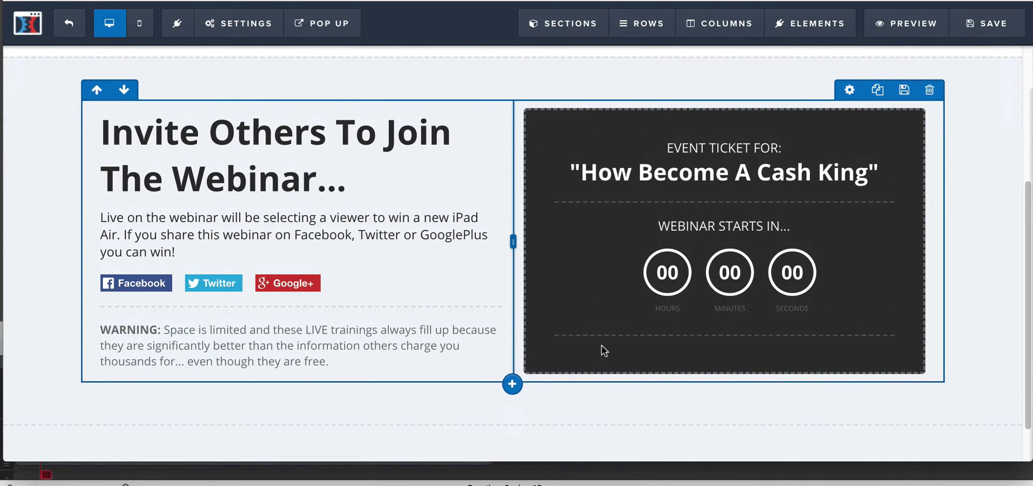
- Set the end date of the event ticket's countdown to 11/22/2023
click(720, 271)
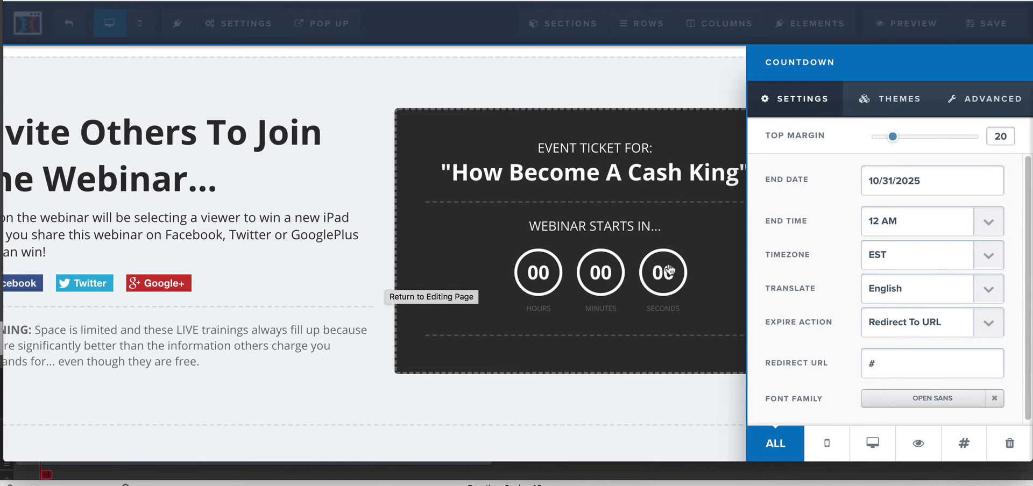
click(914, 181)
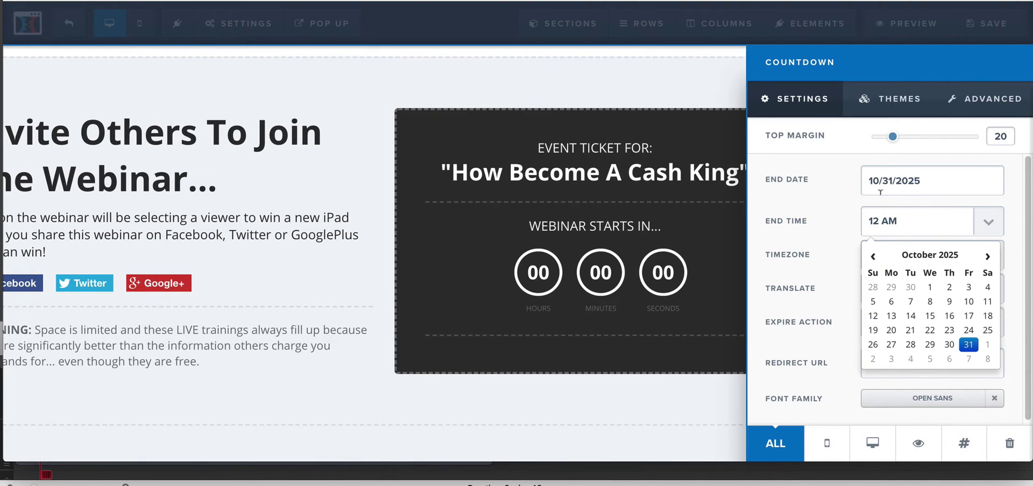
click(871, 257)
click(871, 257)
click(872, 257)
click(871, 257)
click(871, 257)
click(872, 257)
click(872, 258)
click(872, 258)
click(872, 258)
click(872, 258)
click(871, 257)
click(872, 258)
click(871, 258)
click(871, 258)
click(871, 258)
click(870, 259)
click(870, 259)
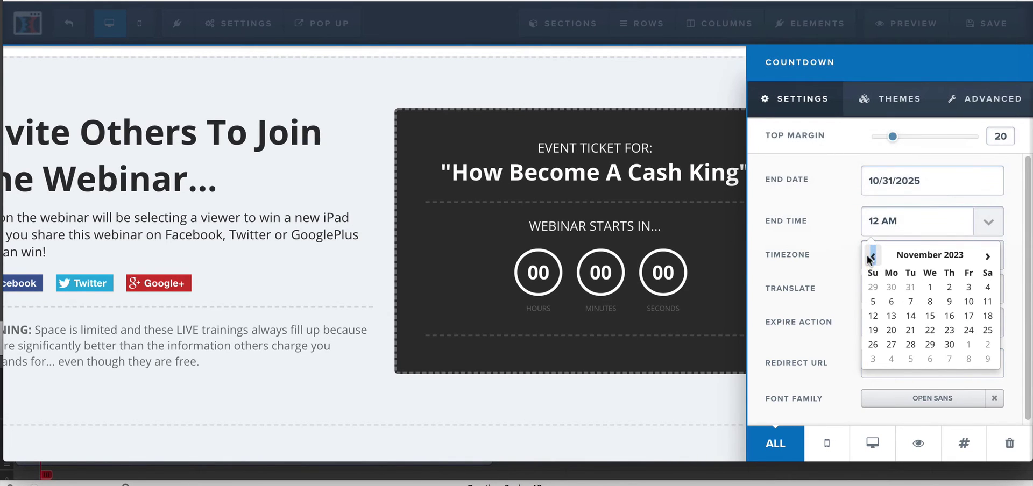
click(929, 330)
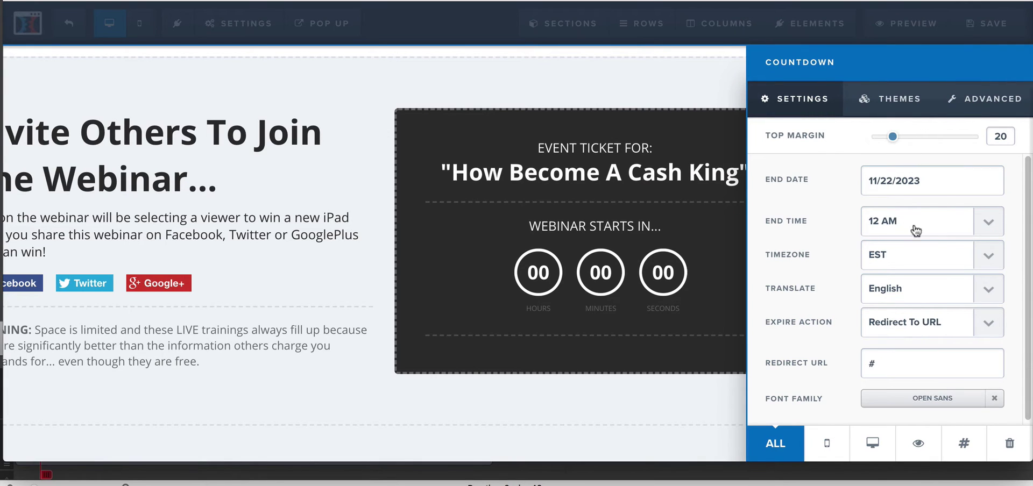
- Set the countdown's end time to 7 PM, check its redirect URL, and close the countdown settings
click(989, 224)
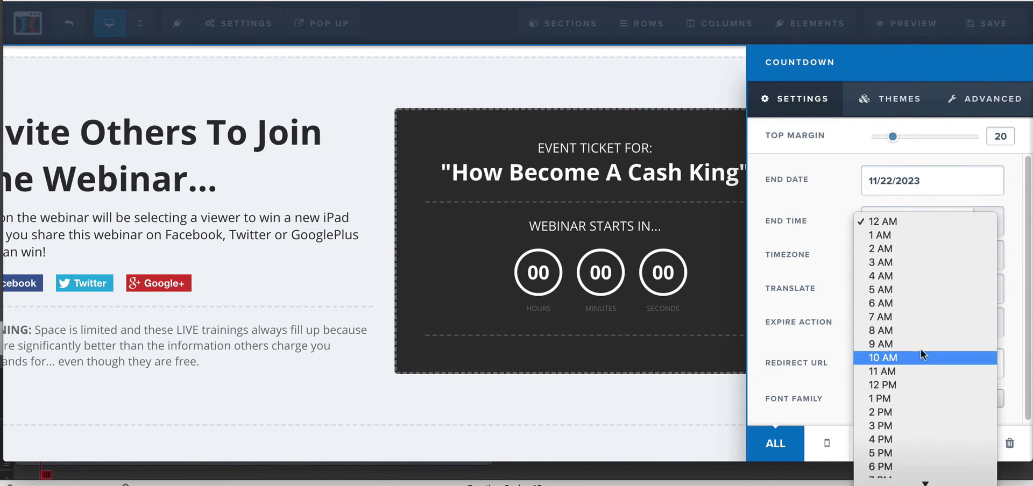
click(920, 425)
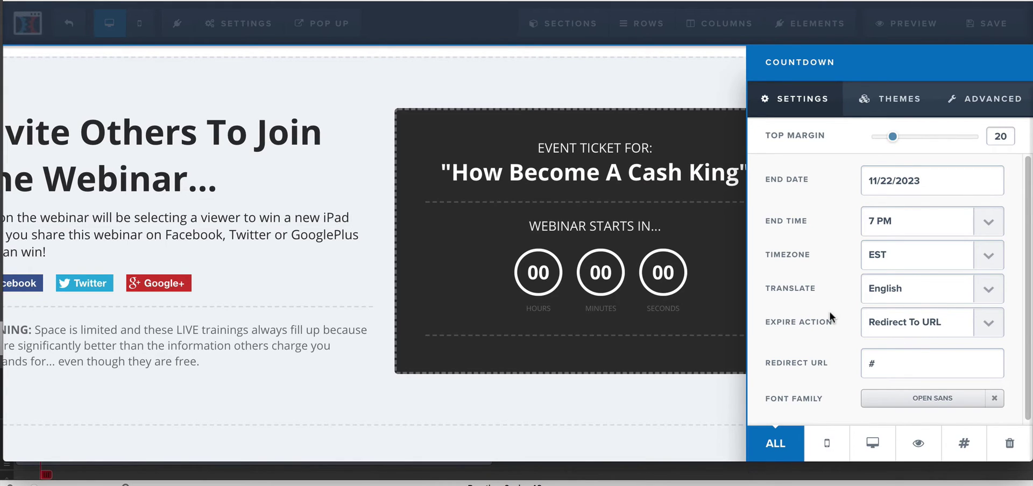
click(890, 363)
double_click(890, 363)
click(365, 264)
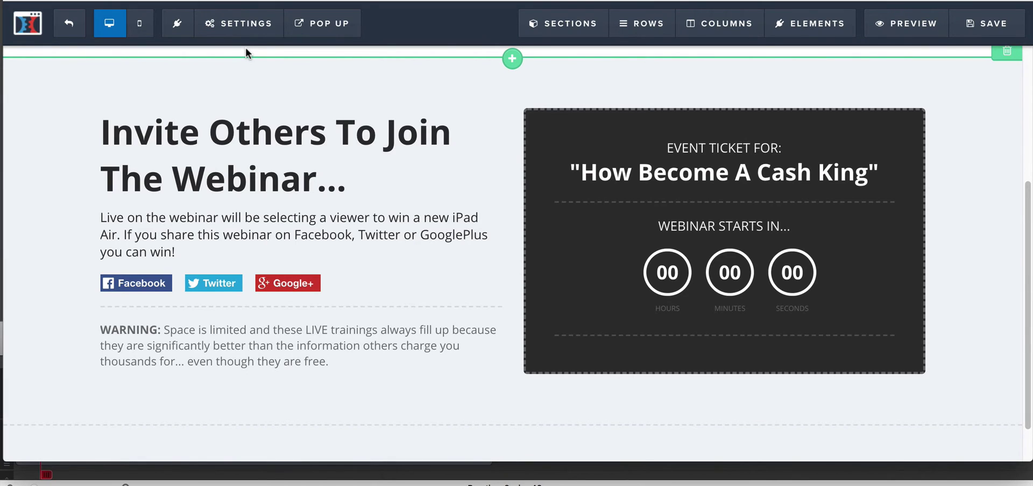
- Connect the confirmation page to the Aweber integration with action Integrate Existing Form and list ABC, and close the integration settings
click(245, 25)
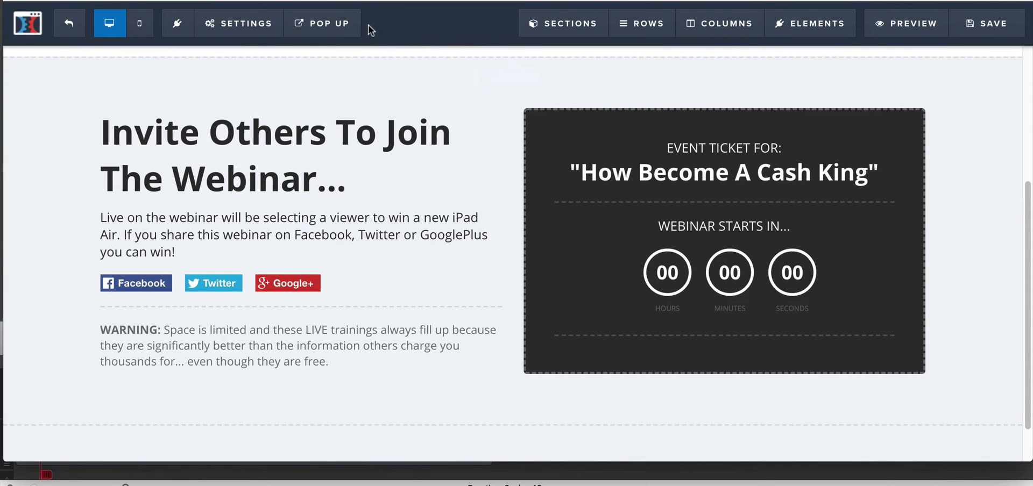
mouse_move(232, 25)
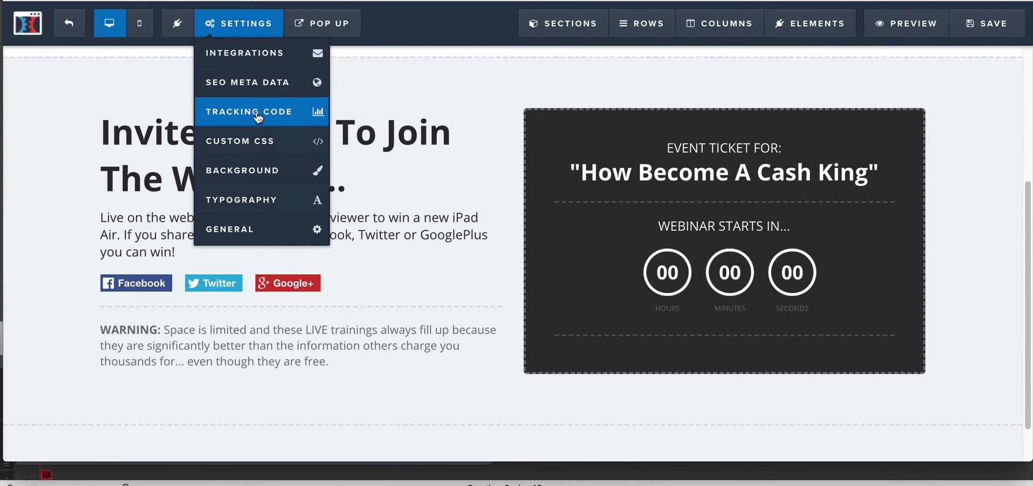
click(249, 56)
click(910, 231)
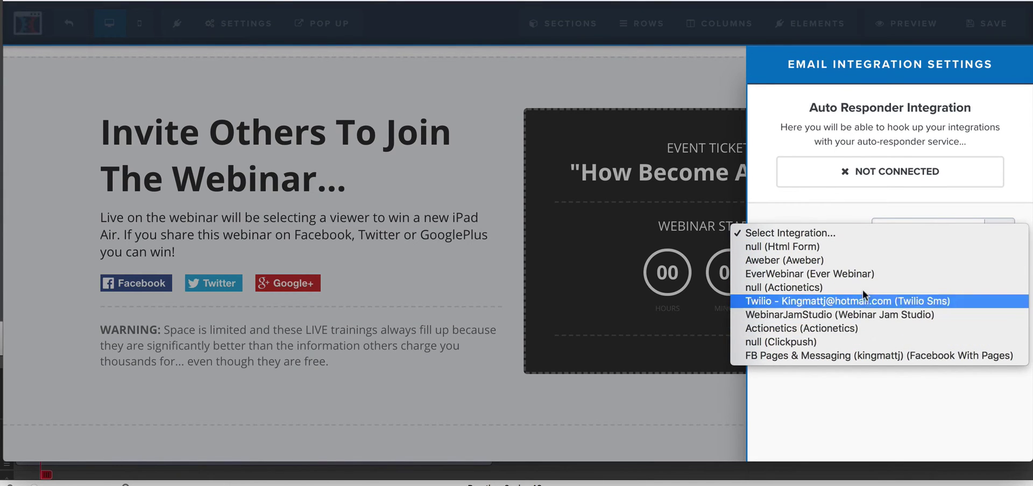
click(863, 259)
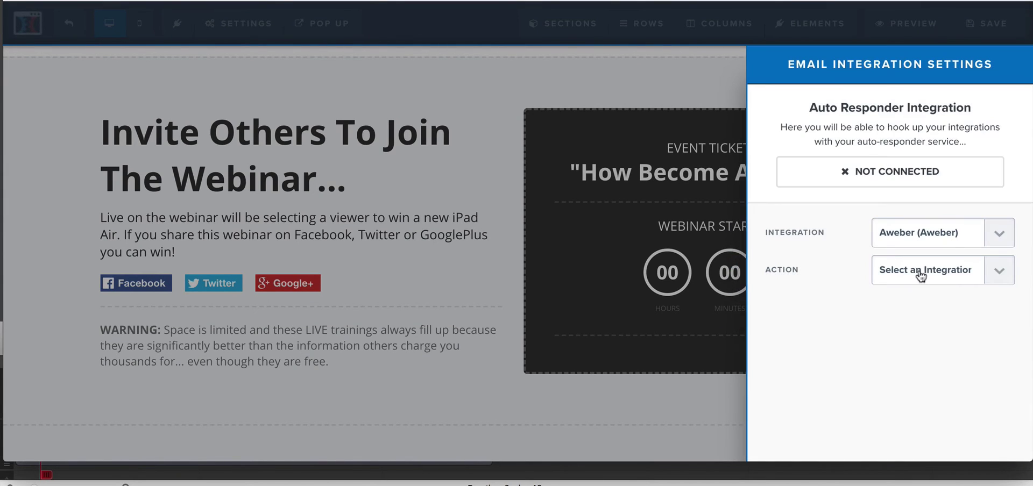
click(916, 275)
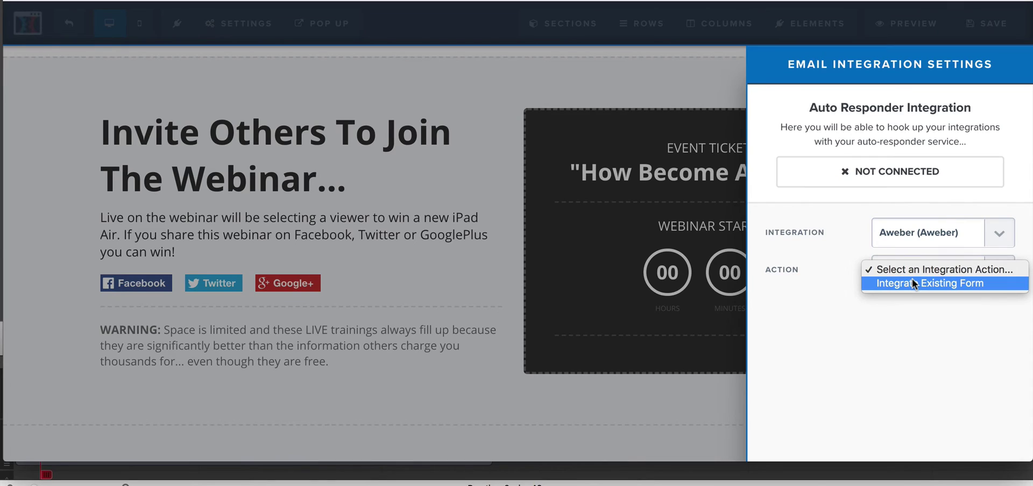
click(913, 284)
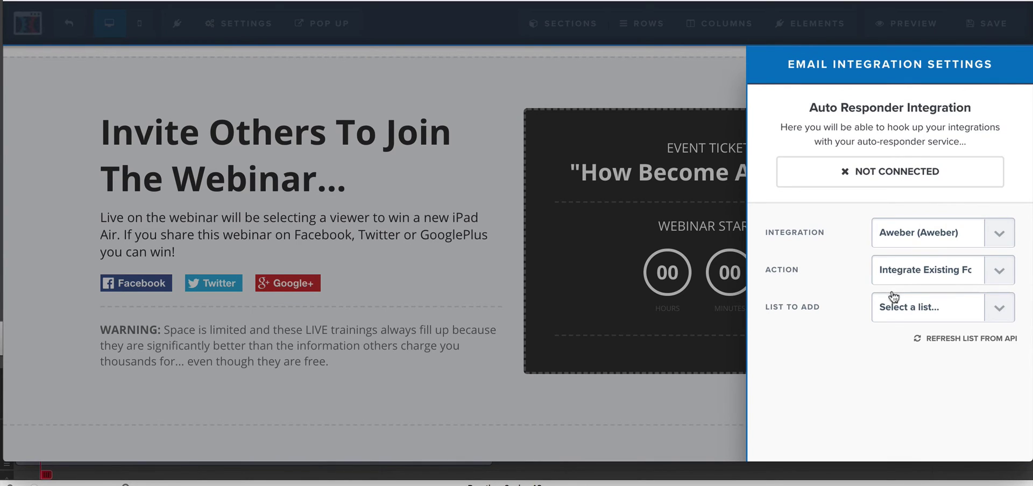
click(894, 311)
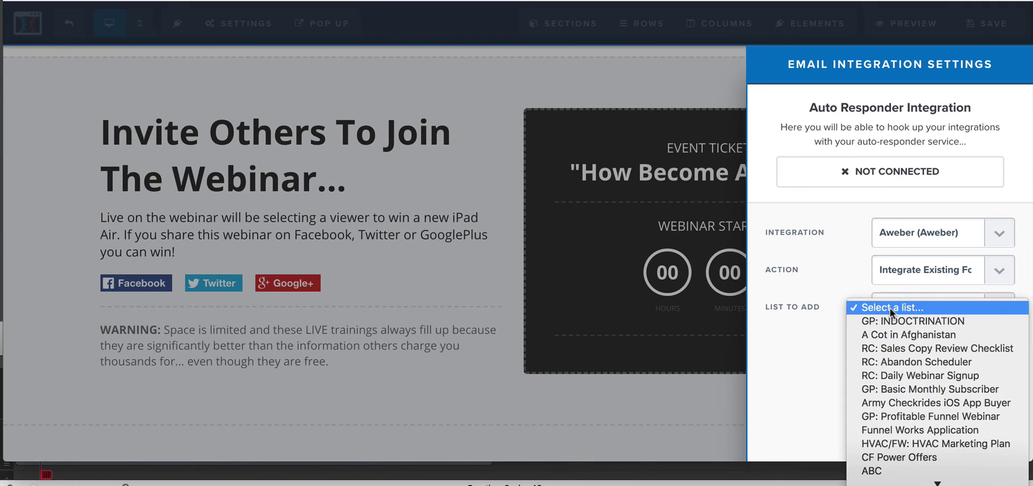
click(829, 270)
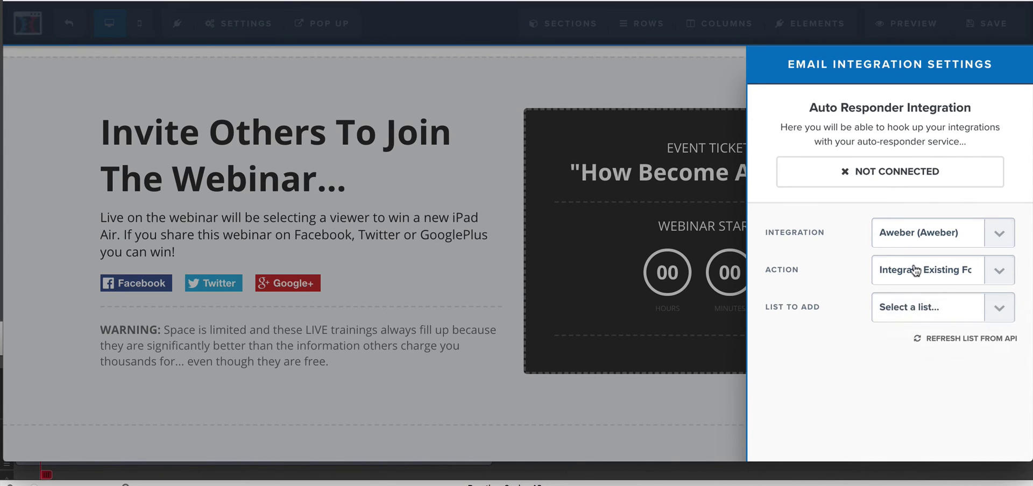
click(897, 307)
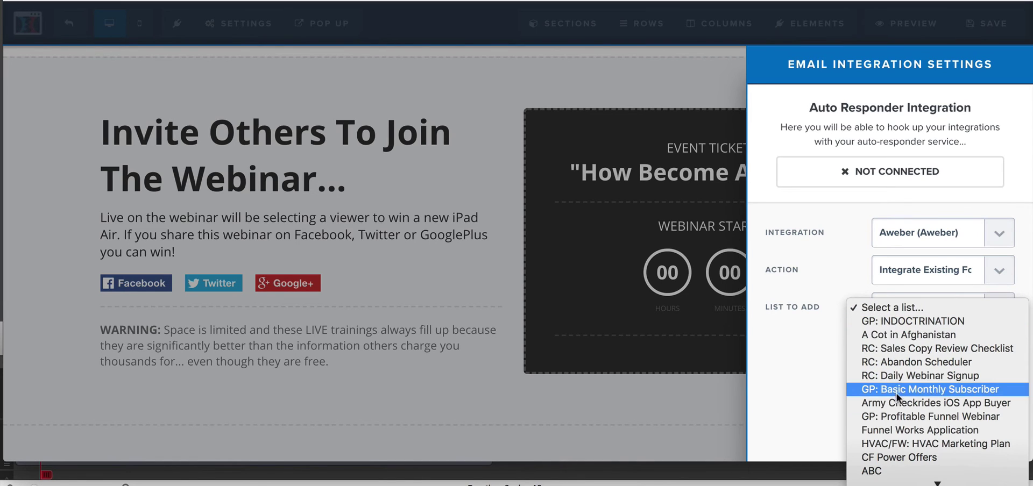
click(909, 472)
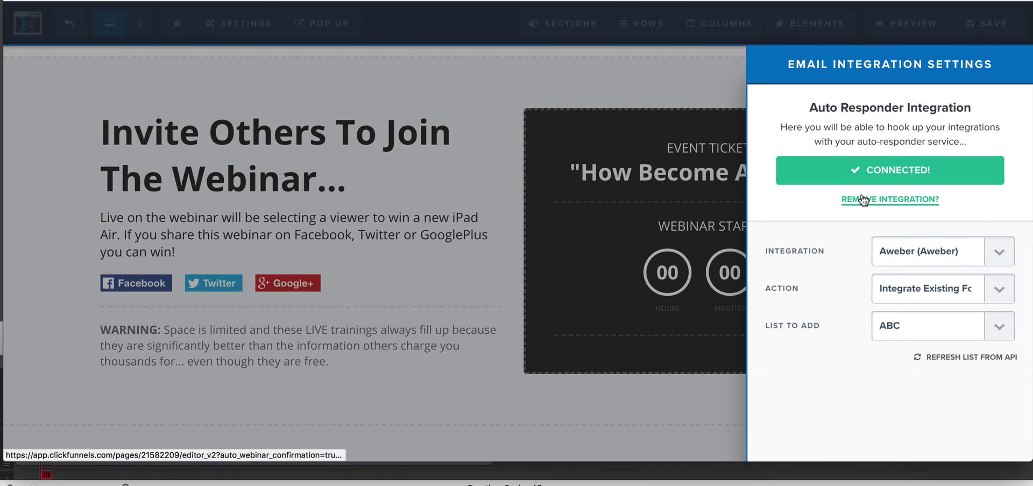
click(468, 161)
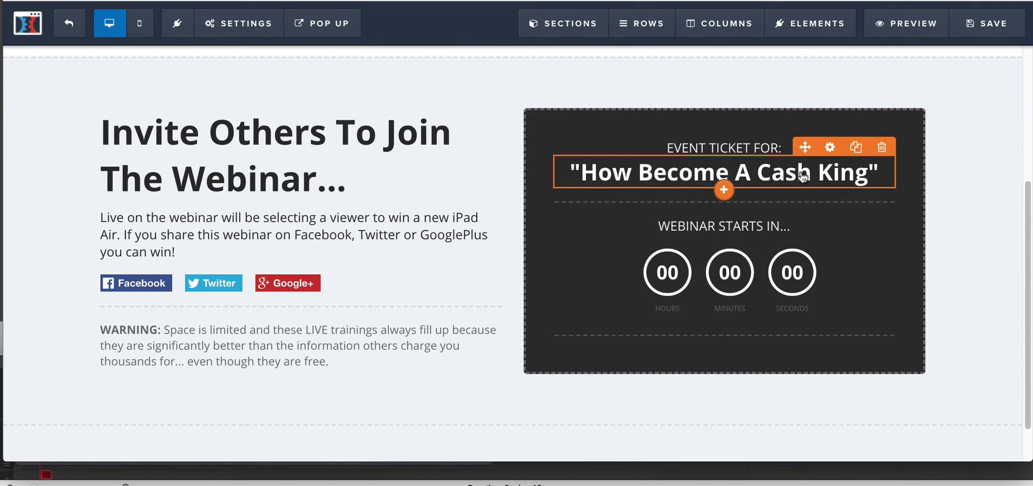
- Save the confirmation page, dismiss the SEO meta data without editing it, and exit to the funnel steps
click(64, 23)
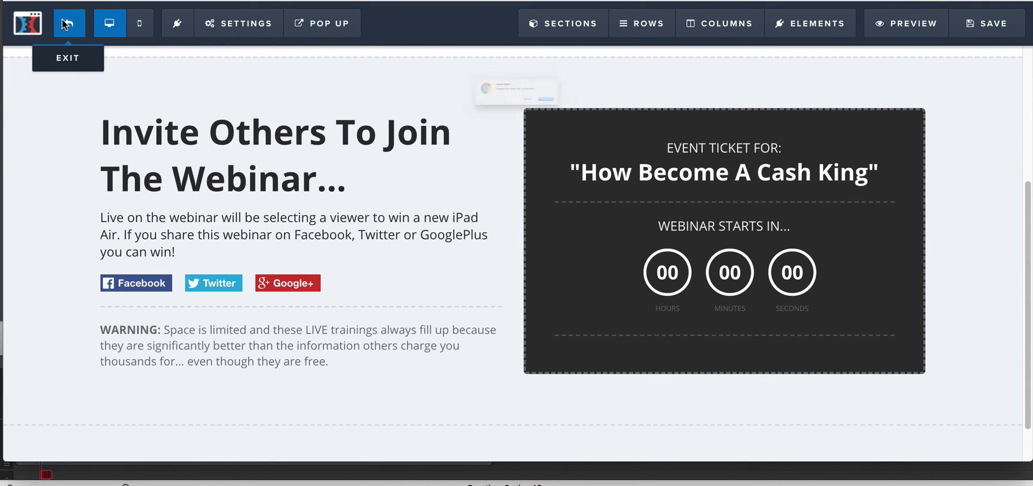
click(837, 86)
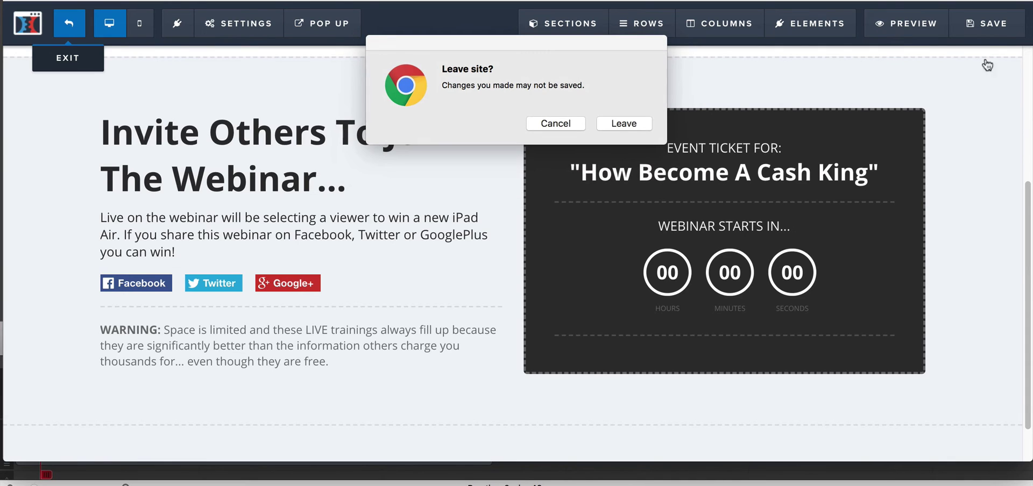
click(554, 123)
click(987, 23)
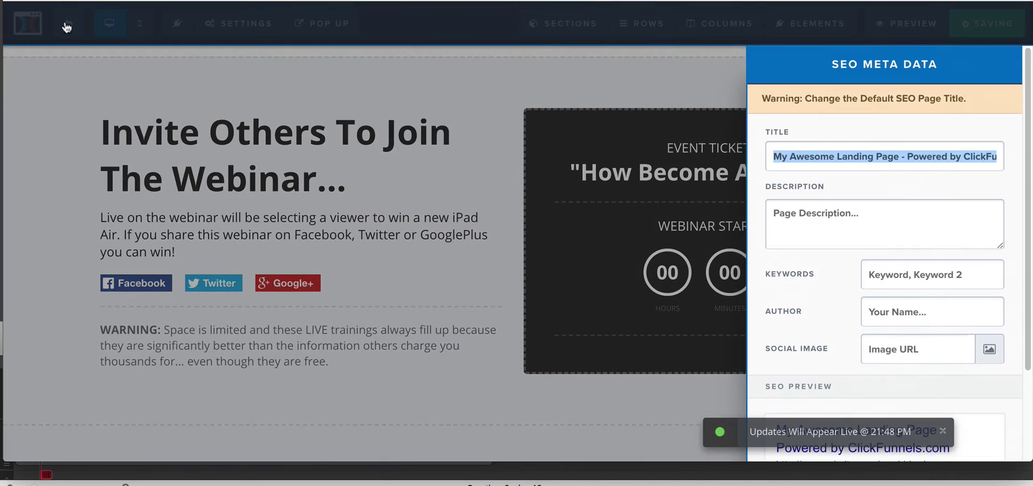
click(414, 69)
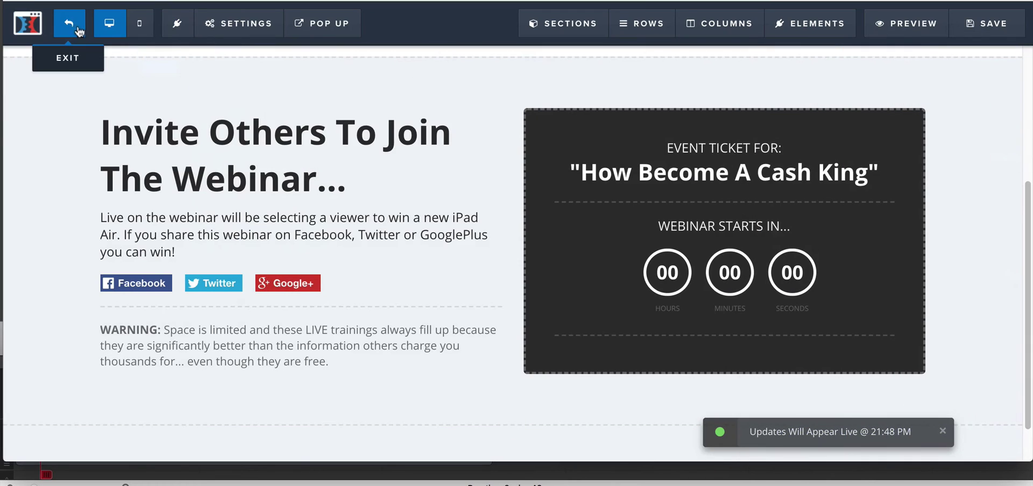
click(70, 24)
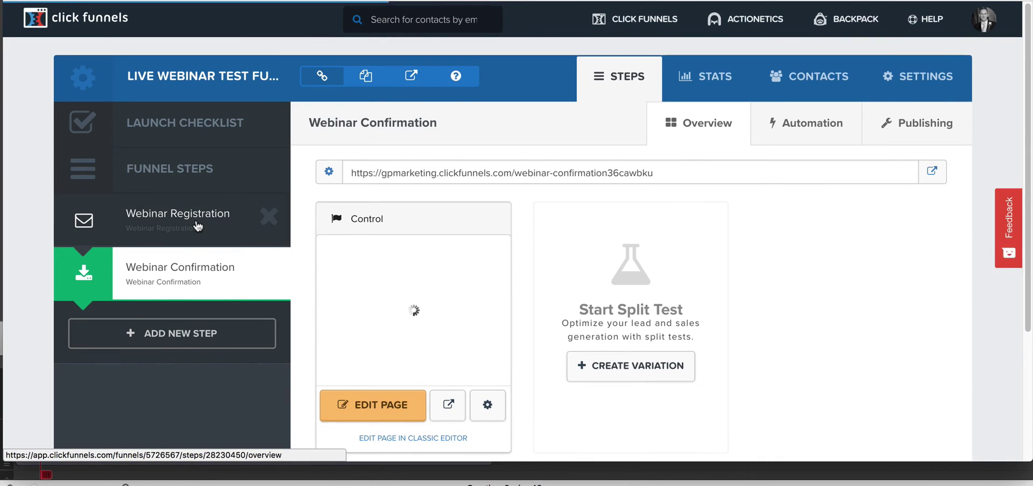
- Check the automation events of the Webinar Registration step
click(198, 226)
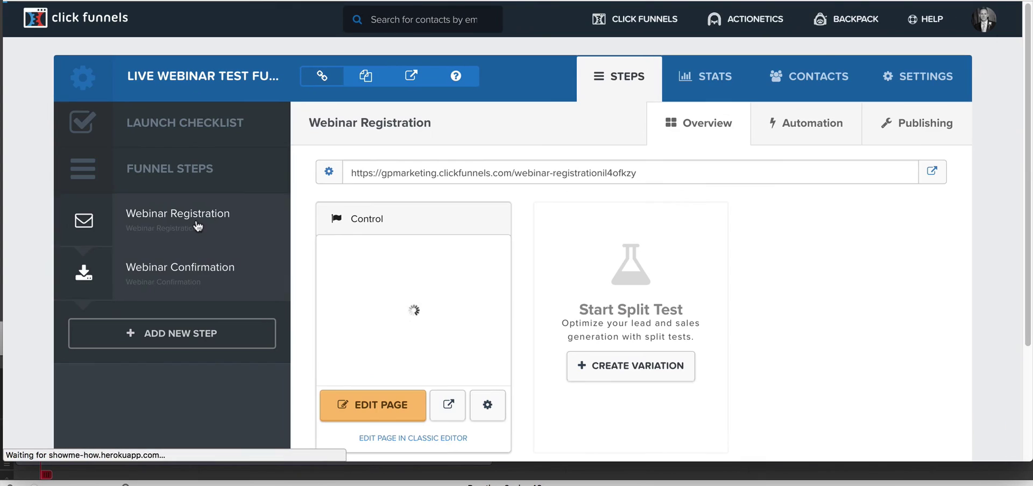
click(810, 128)
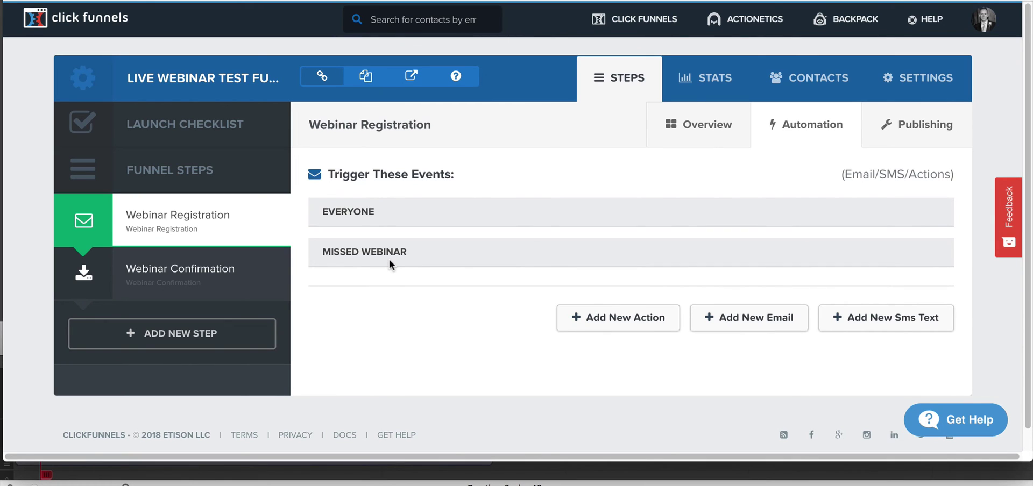
- Add a new funnel step named Broadcast, leaving its path empty
click(173, 333)
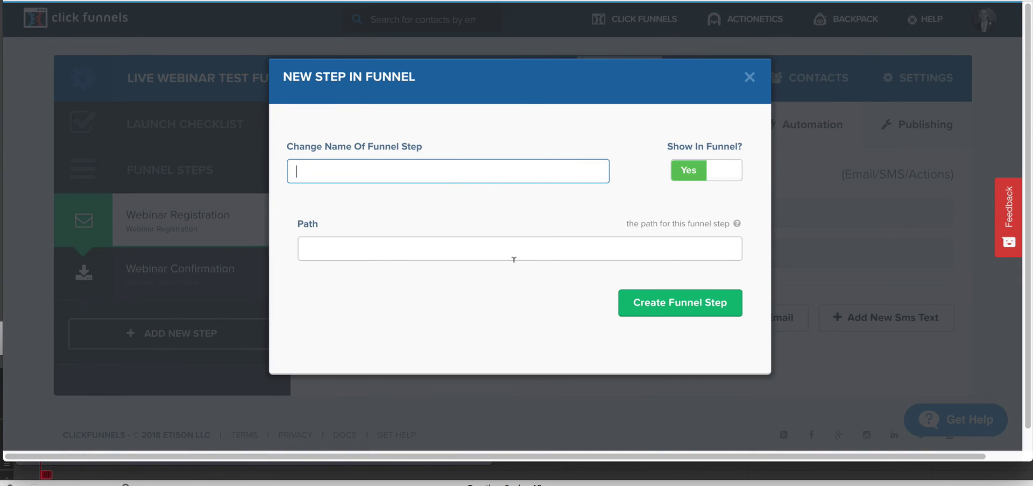
click(407, 169)
text(Broadcast)
click(670, 295)
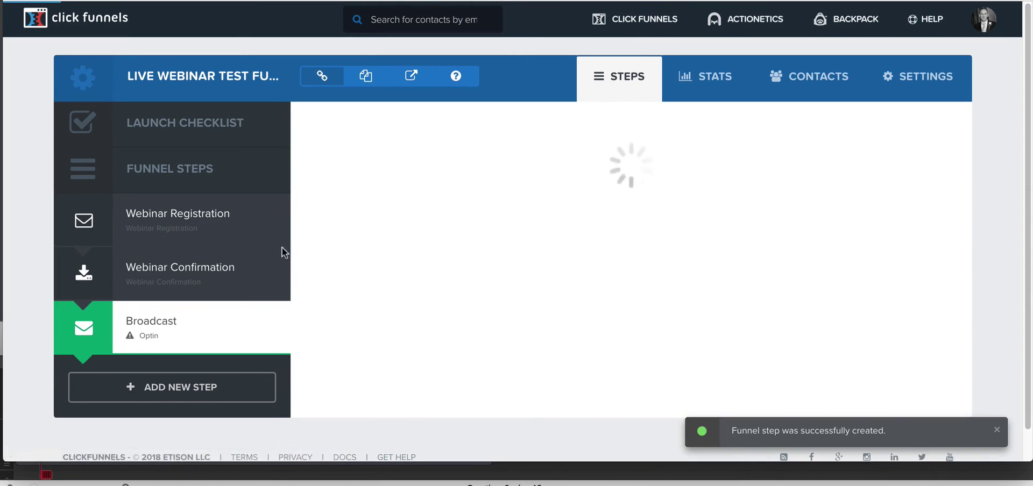
- Browse the webinar Broadcast Room templates and apply the Google Hangout template to the Broadcast step
click(466, 120)
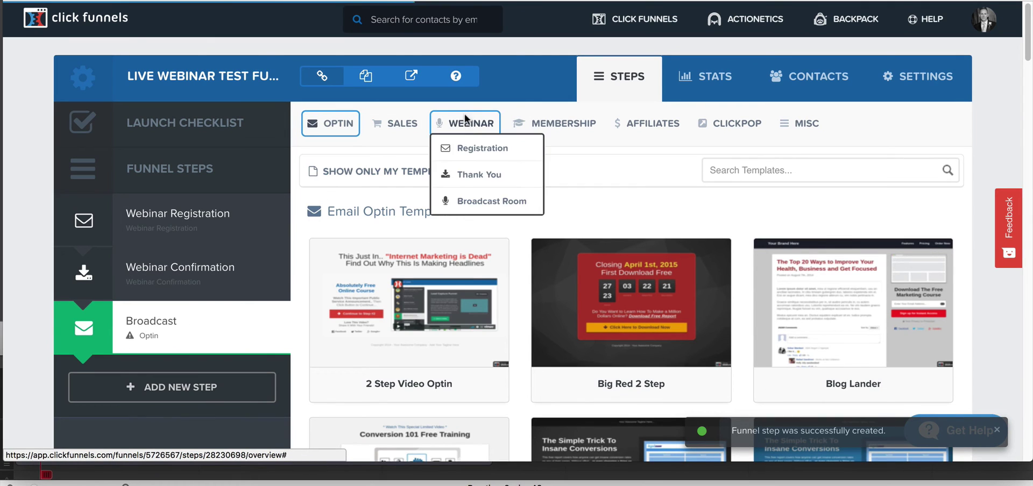
click(473, 199)
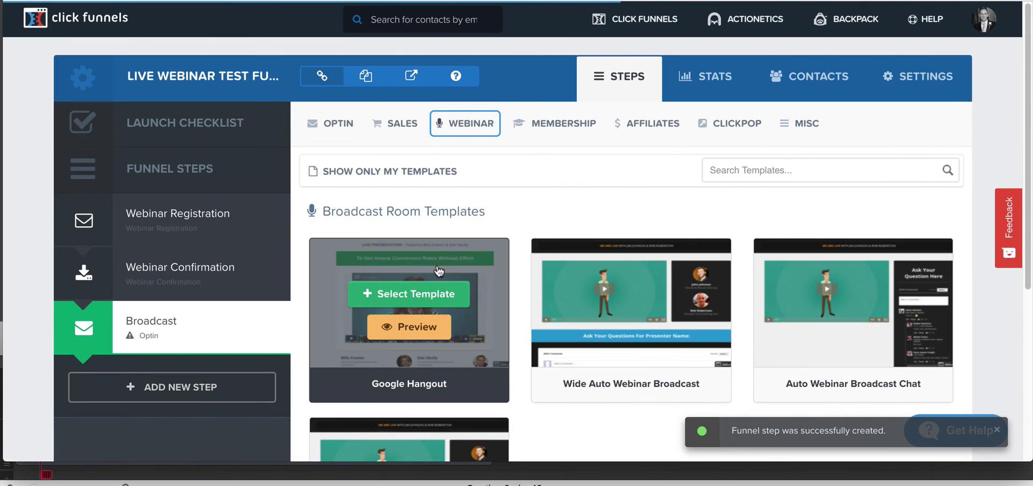
scroll(596, 215, down, 2)
scroll(595, 212, down, 5)
mouse_move(843, 200)
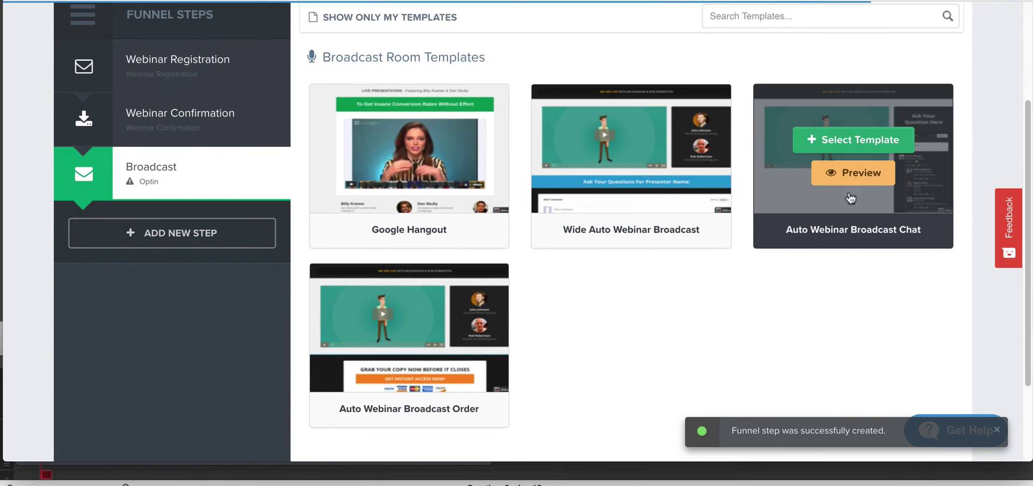
mouse_move(430, 177)
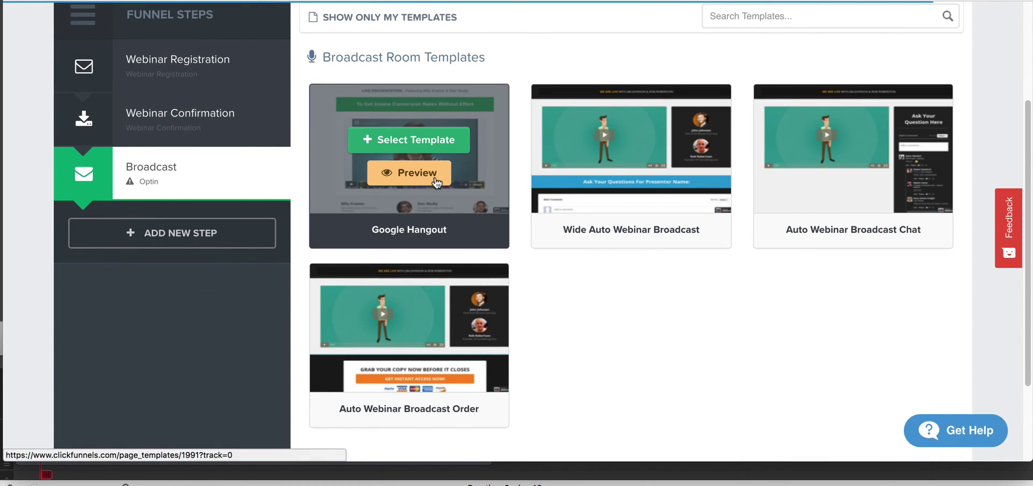
click(400, 144)
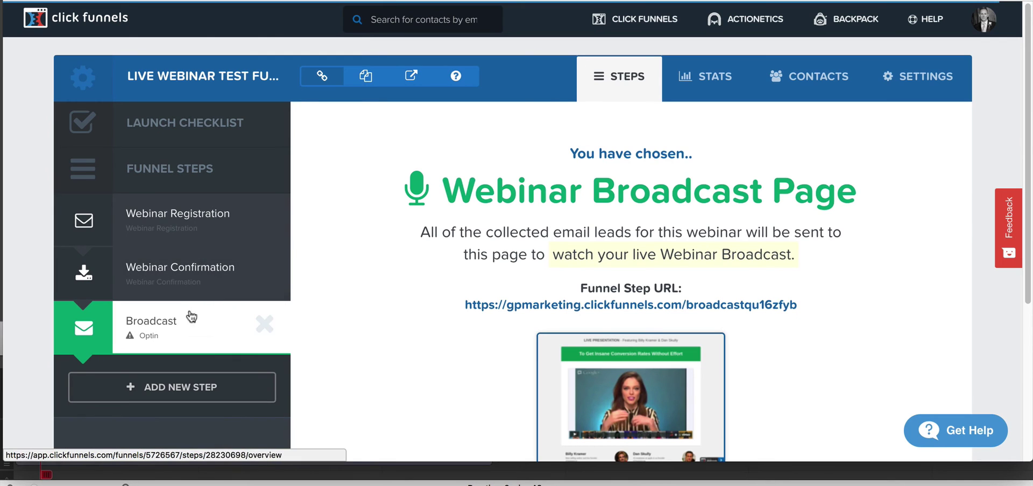
- Review the Perfect Webinar script offer page and revisit the funnel's Webinar Registration step
scroll(544, 293, down, 2)
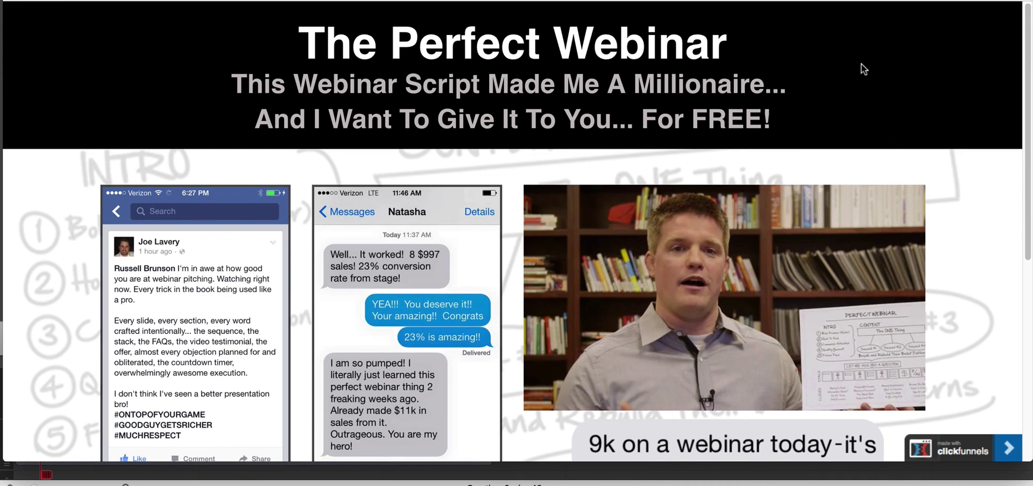
scroll(863, 68, down, 5)
scroll(864, 68, up, 2)
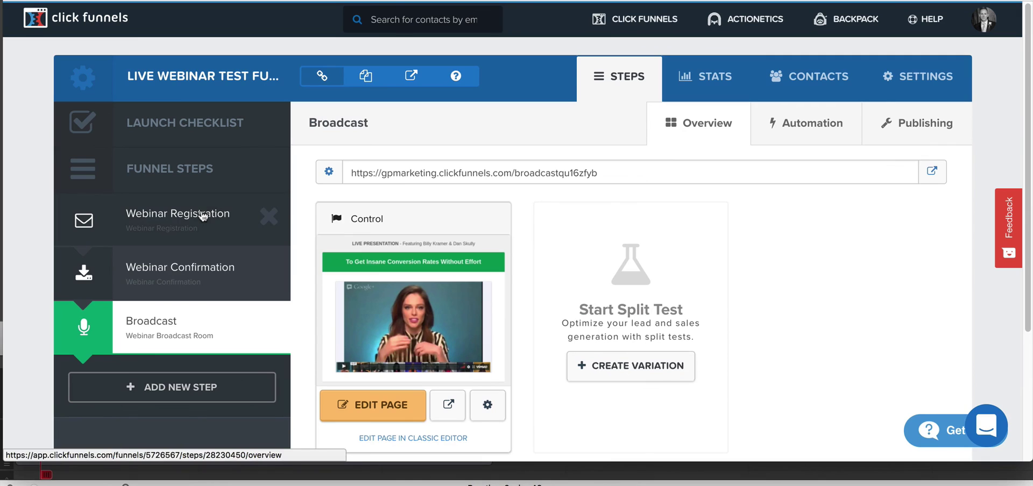
click(202, 216)
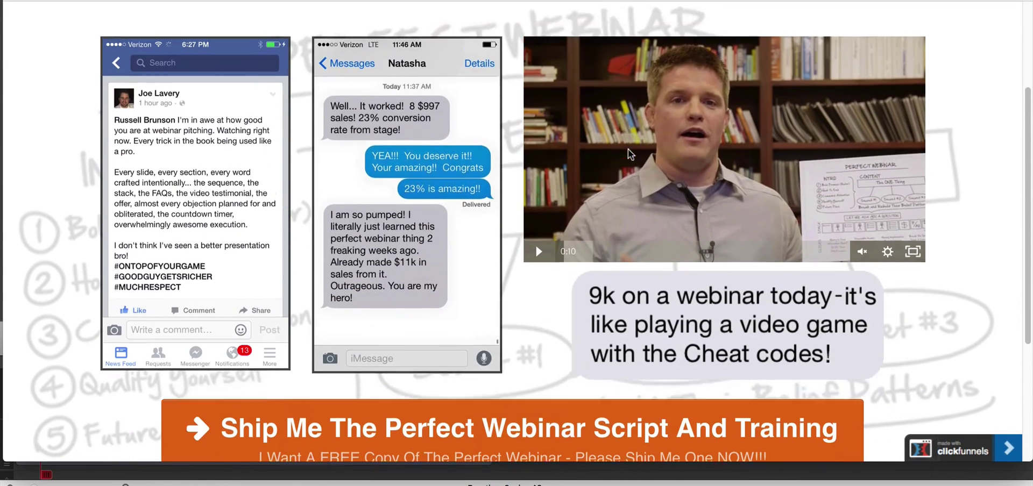
scroll(628, 149, down, 1)
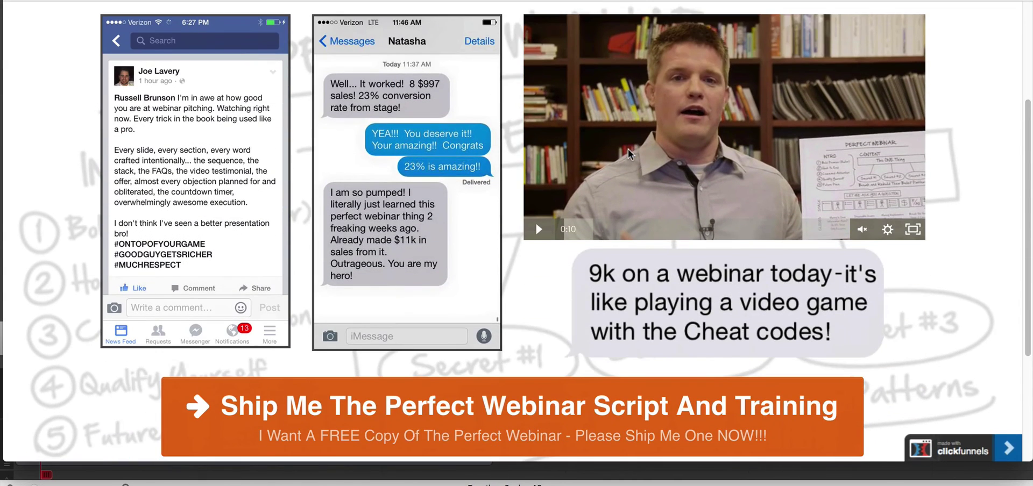